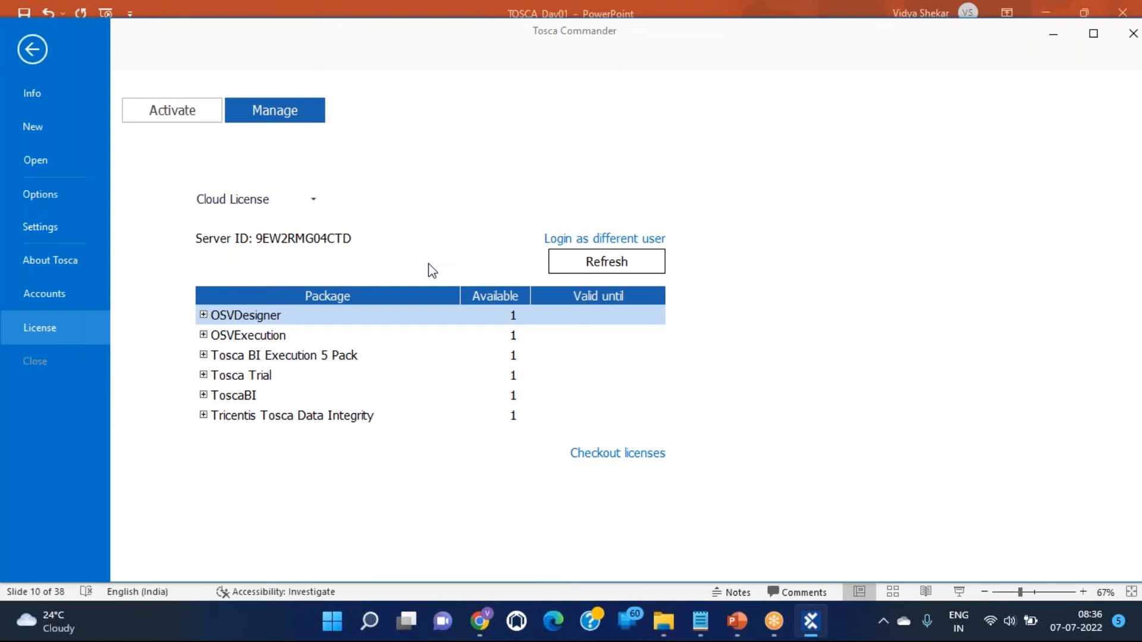
Step: Review the engines included in the Tosca Trial package and the license sources available besides Cloud License
click(204, 376)
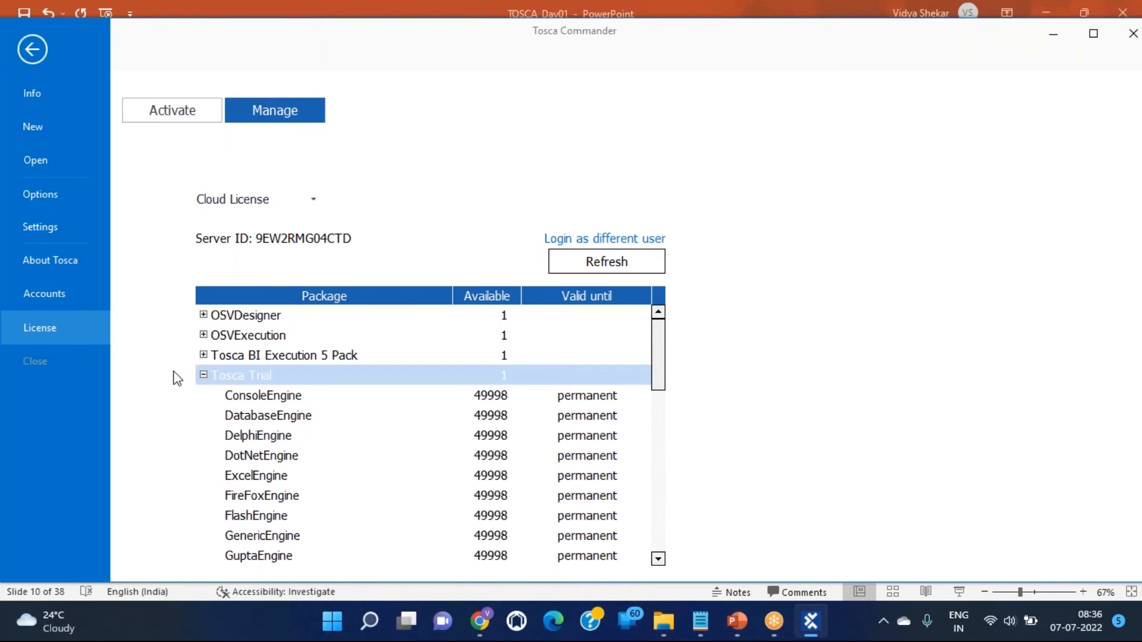
click(204, 376)
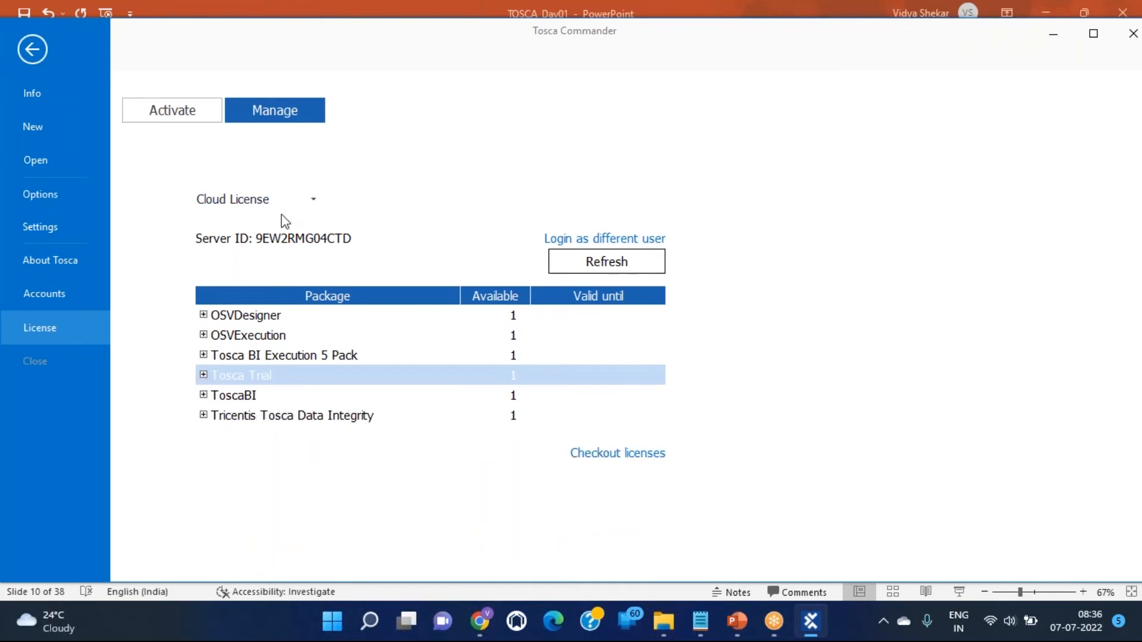
click(314, 199)
click(313, 199)
click(313, 199)
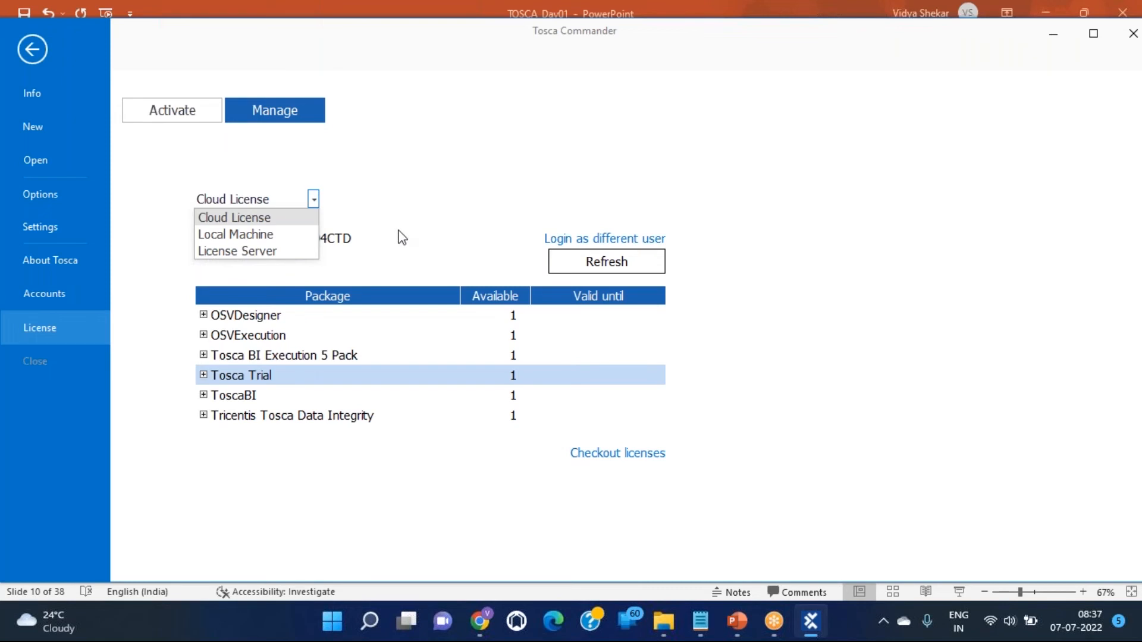
key(Down)
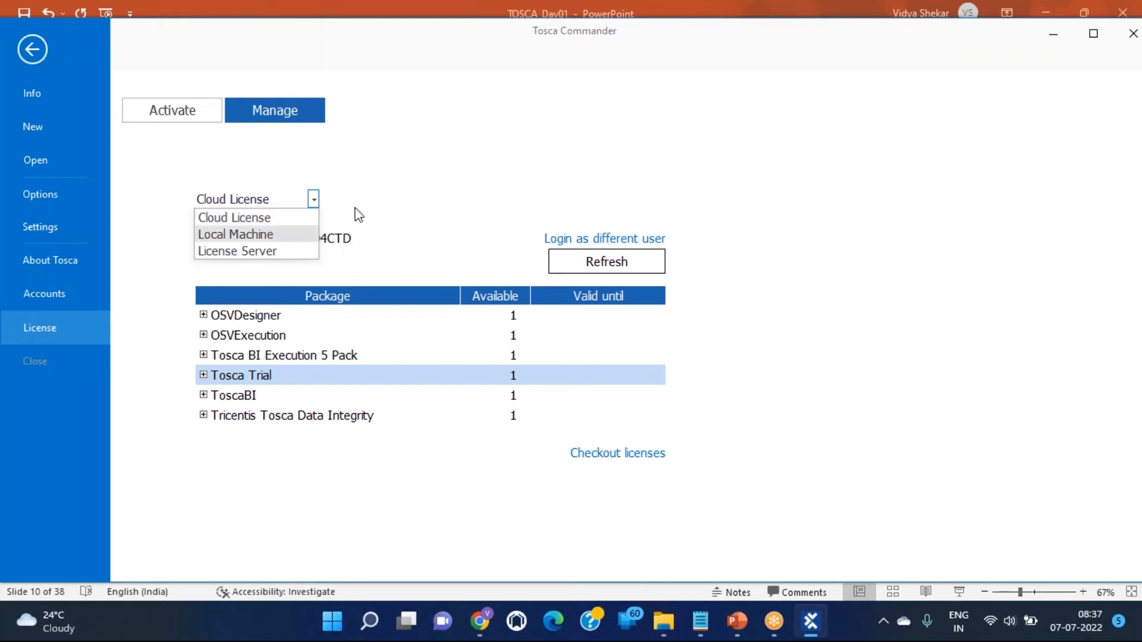
click(431, 201)
click(290, 200)
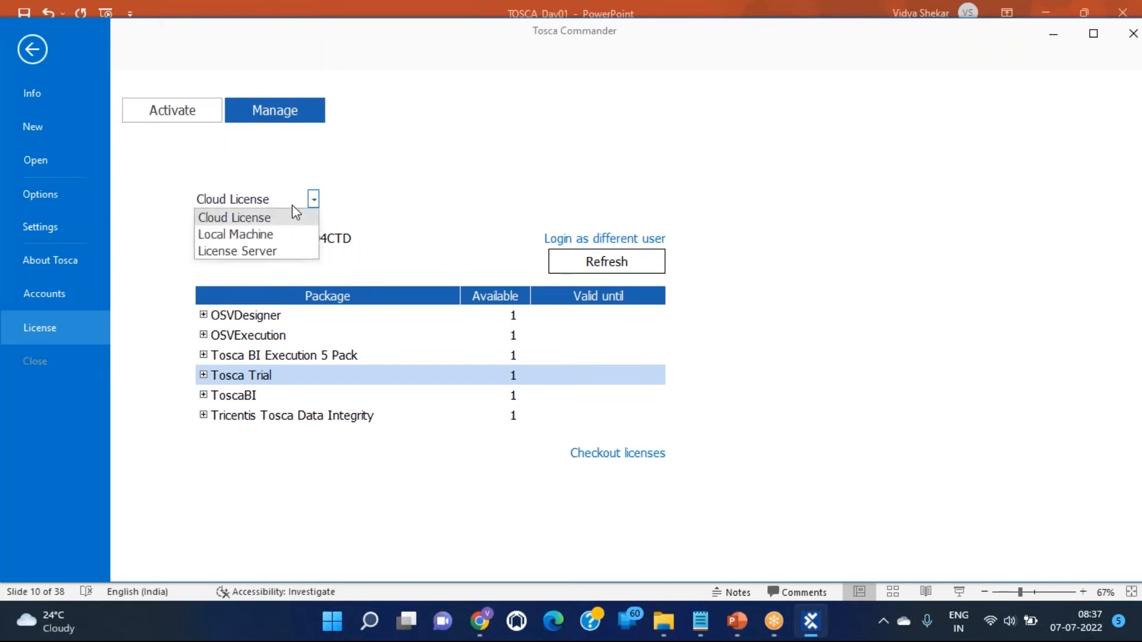
click(484, 180)
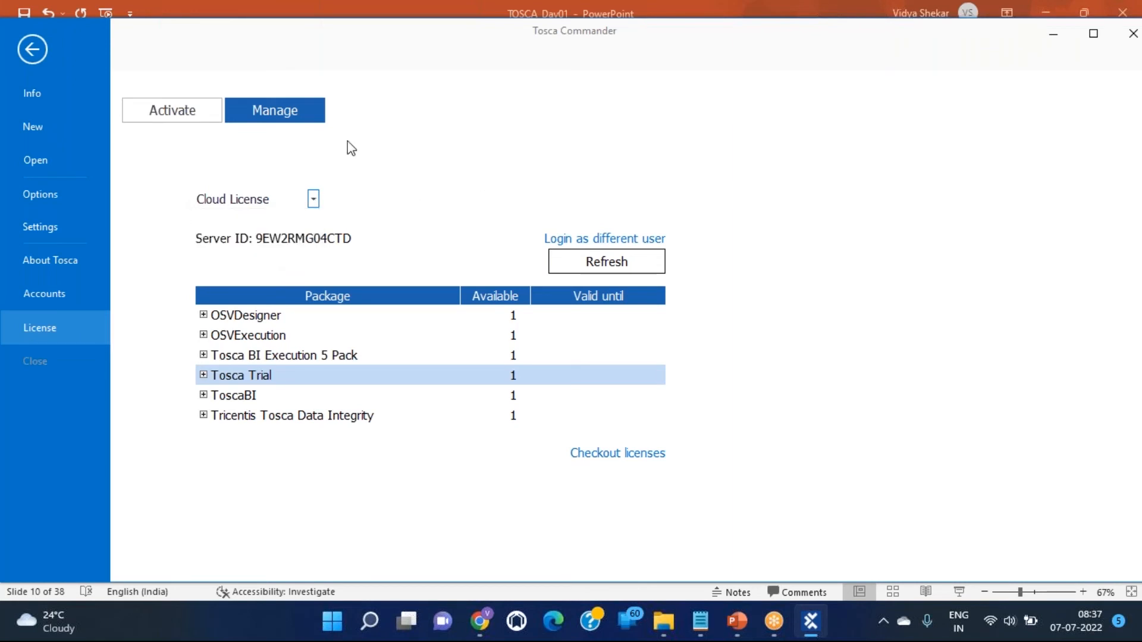
Step: Review the license server connection options for activation, and return to the start page
click(205, 122)
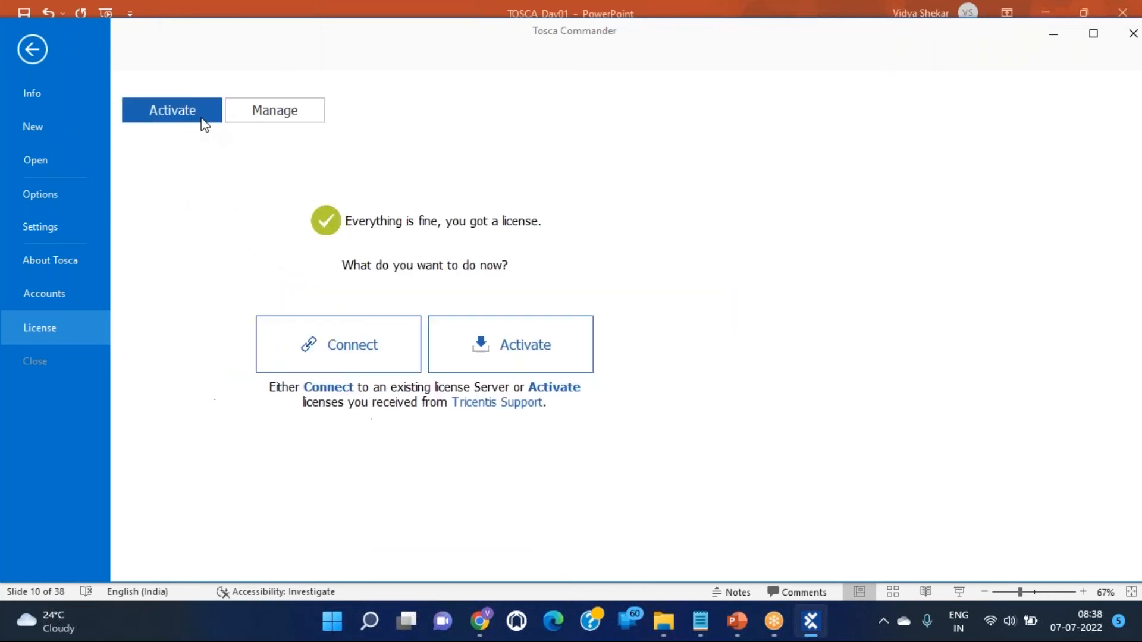
click(321, 343)
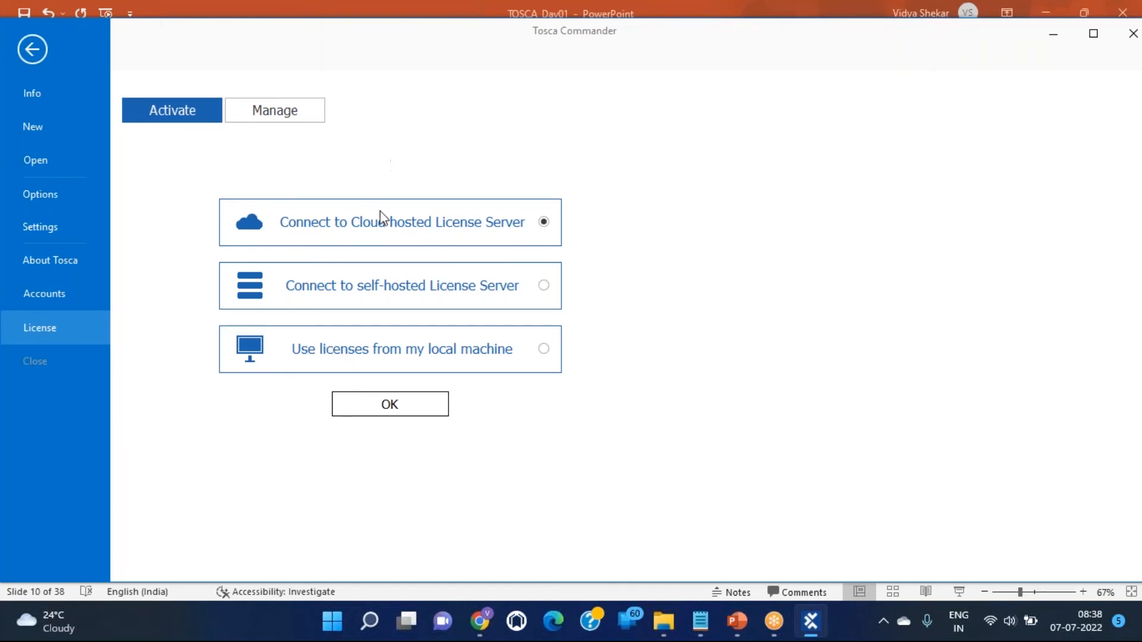
click(281, 117)
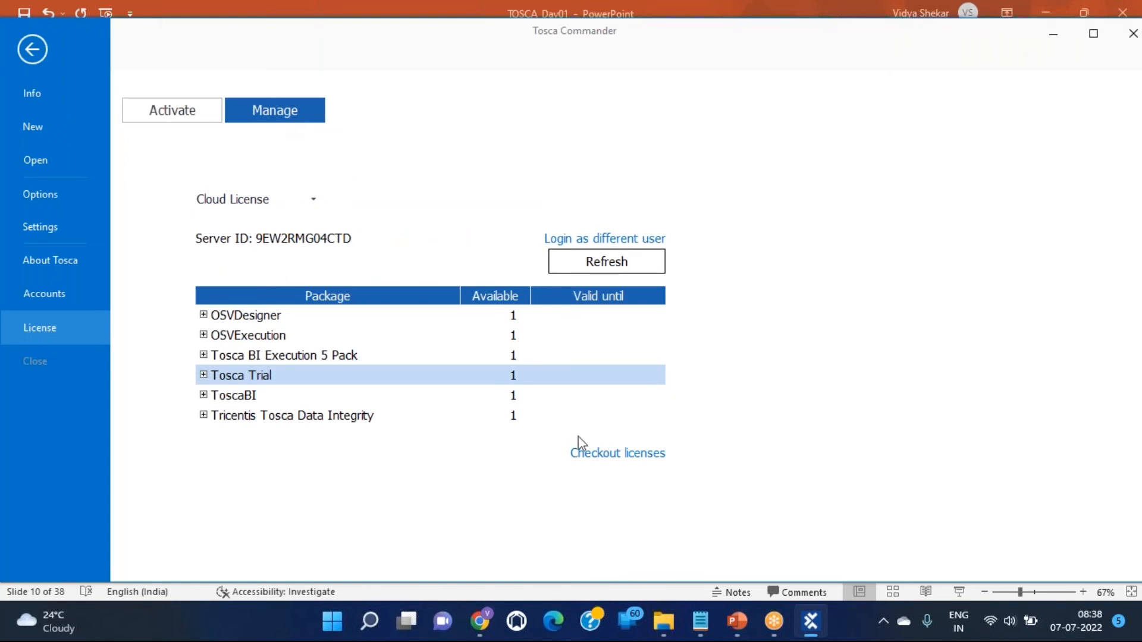
click(53, 102)
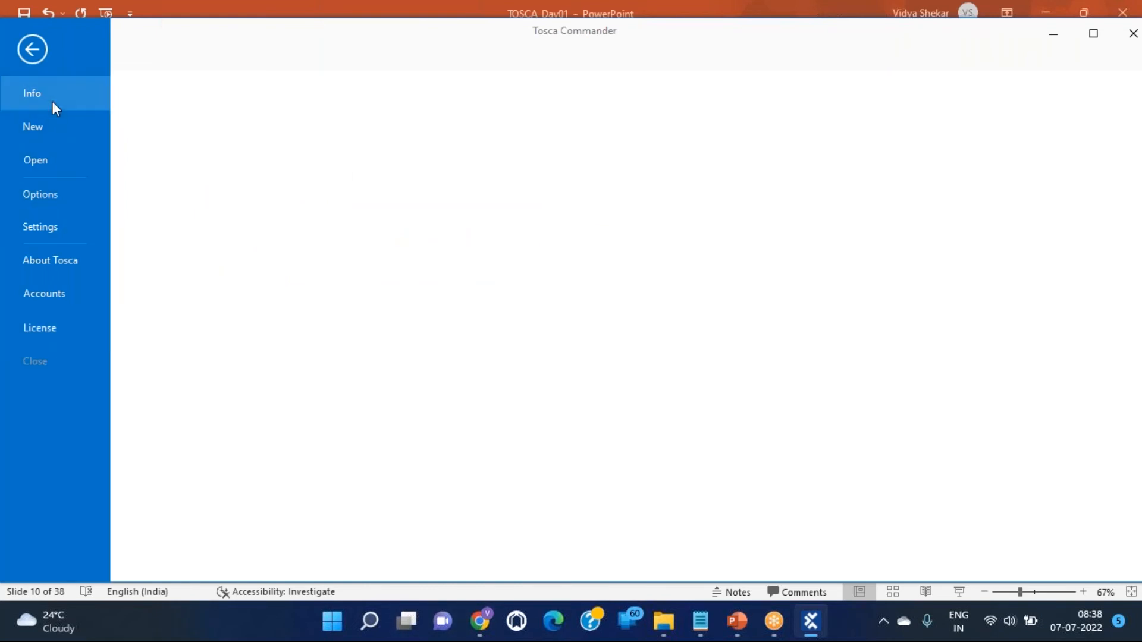
click(33, 50)
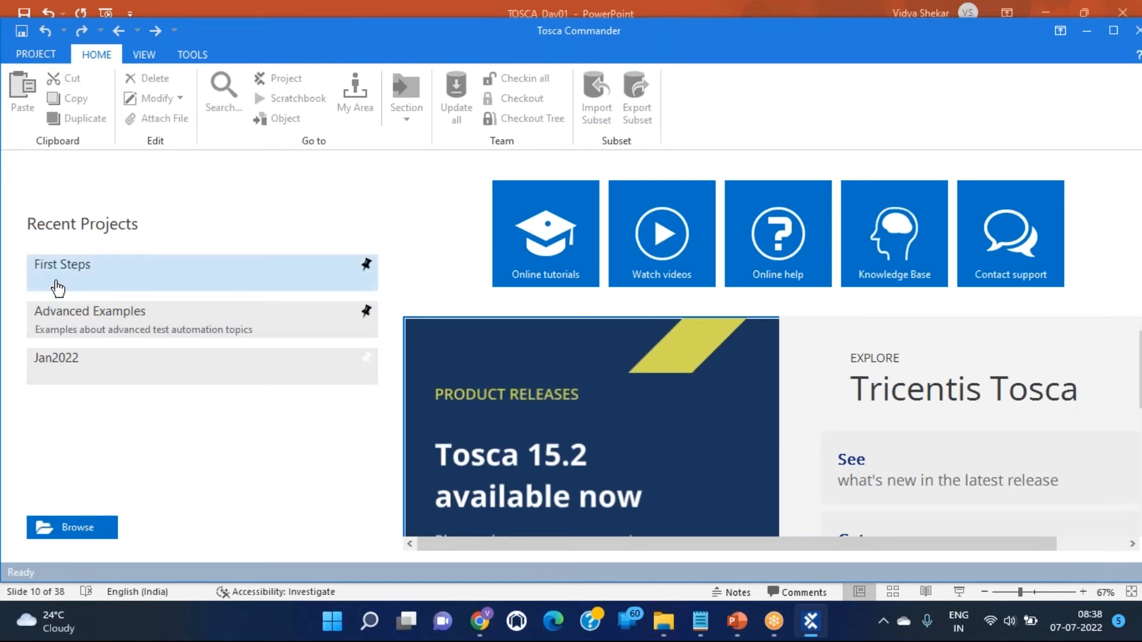
click(51, 56)
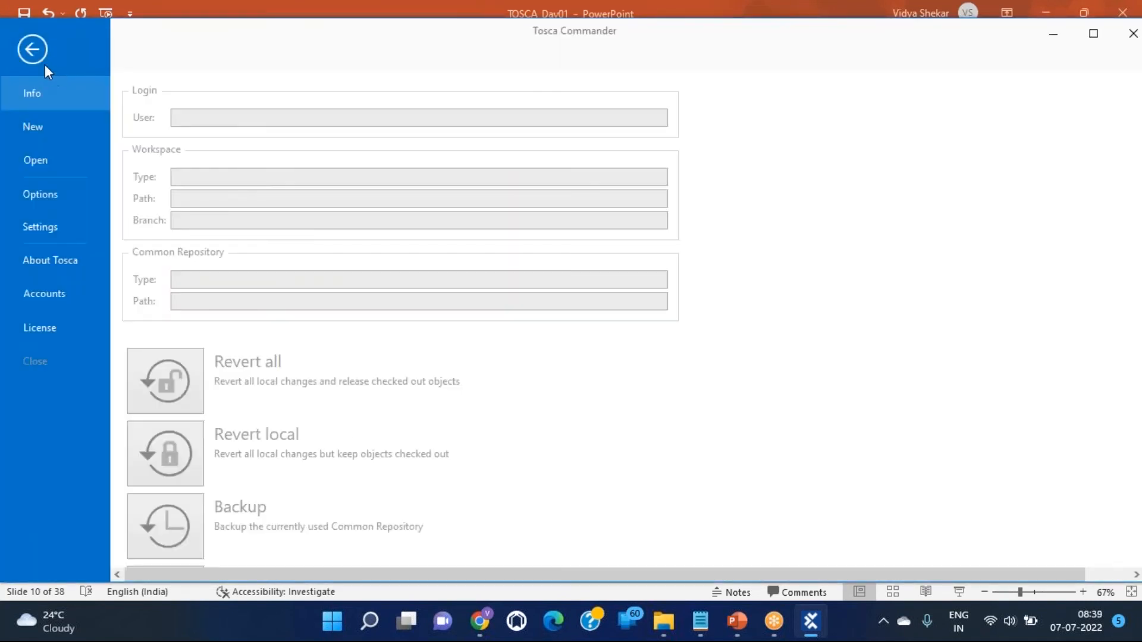
click(31, 50)
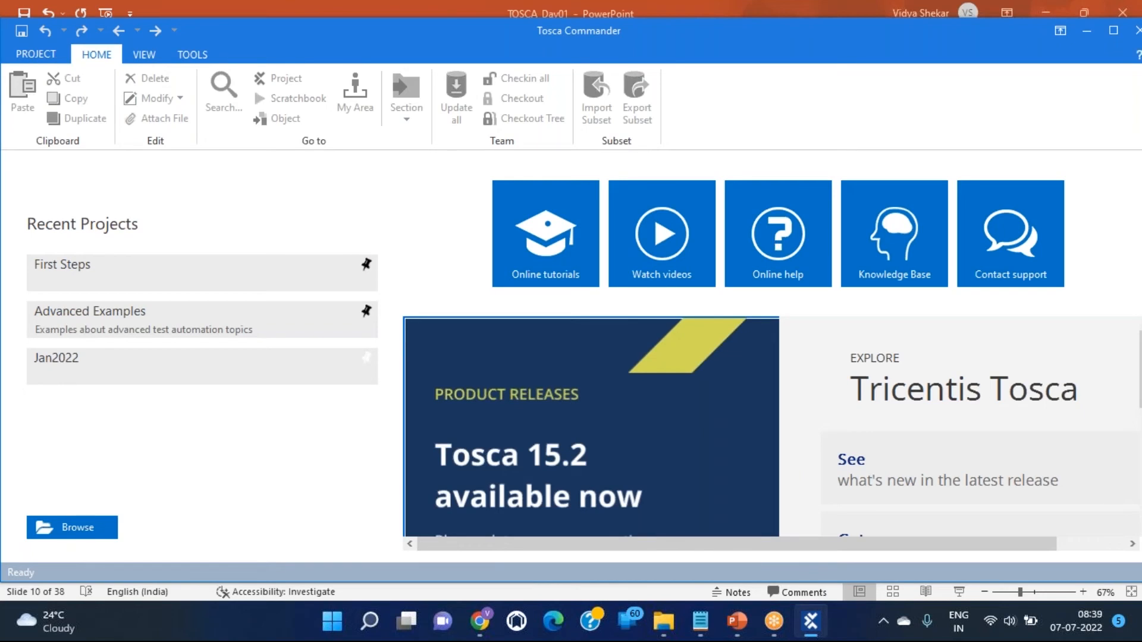
click(34, 53)
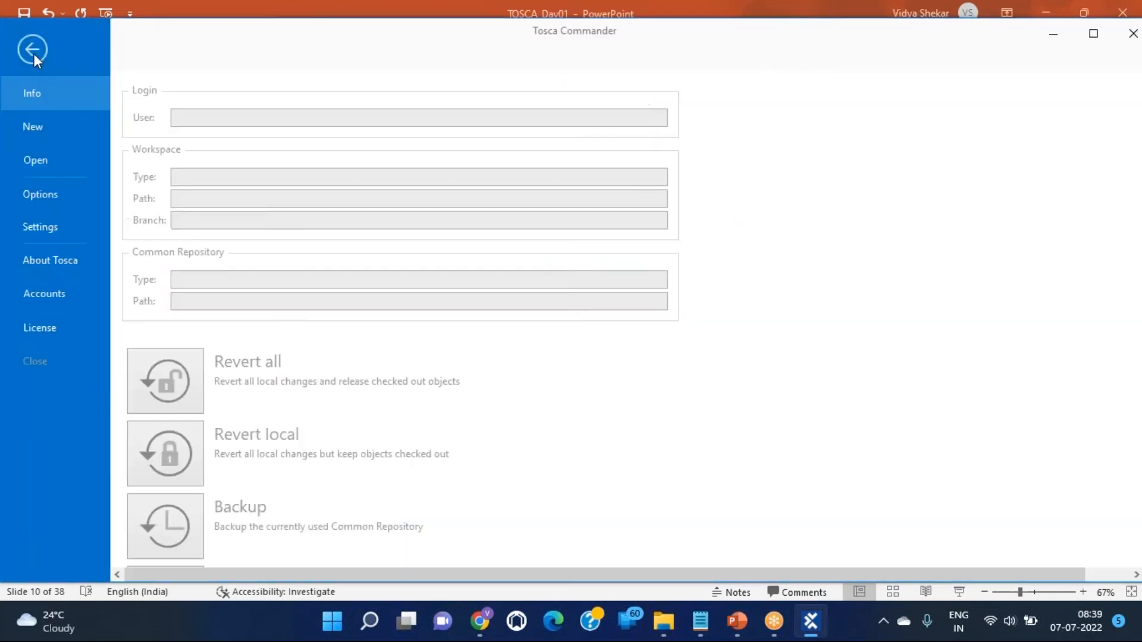
click(51, 129)
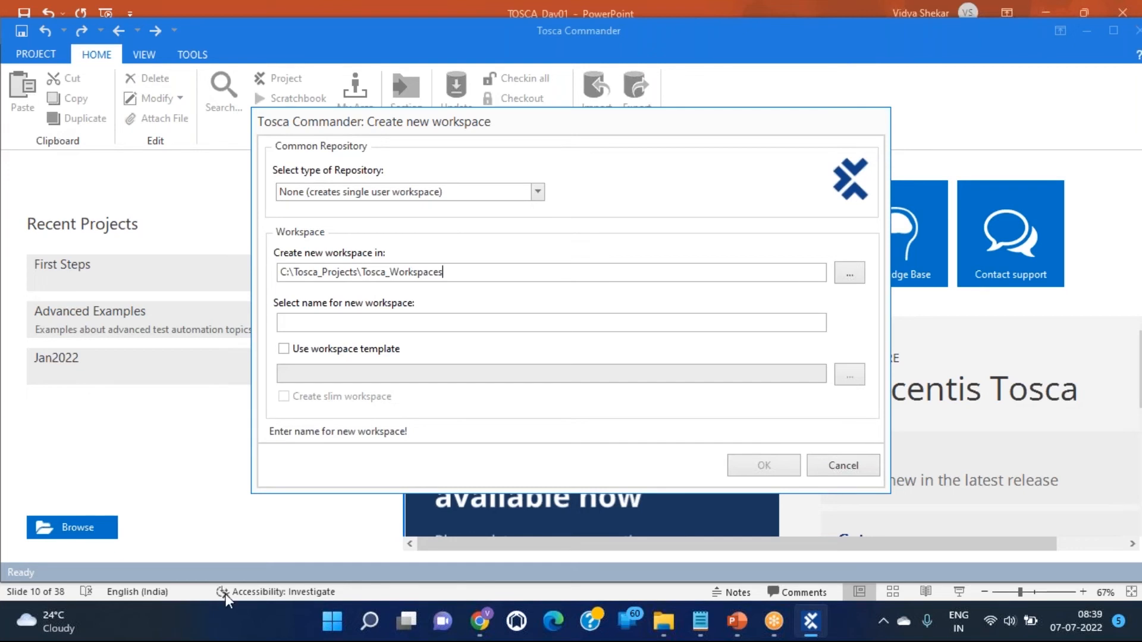
click(832, 470)
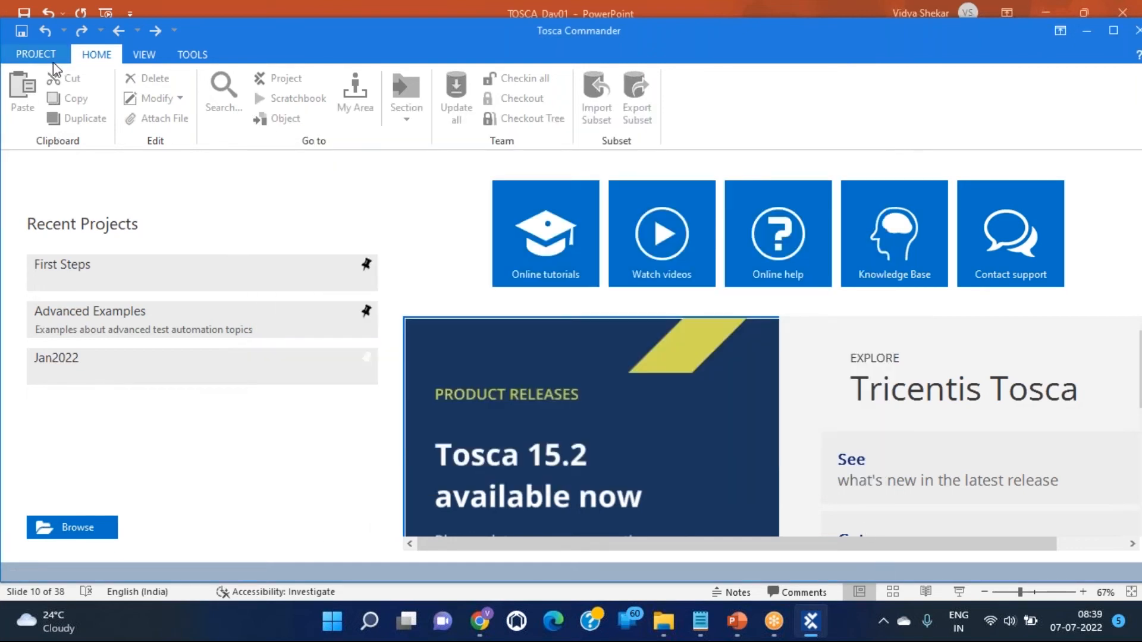
click(52, 60)
click(33, 47)
click(37, 58)
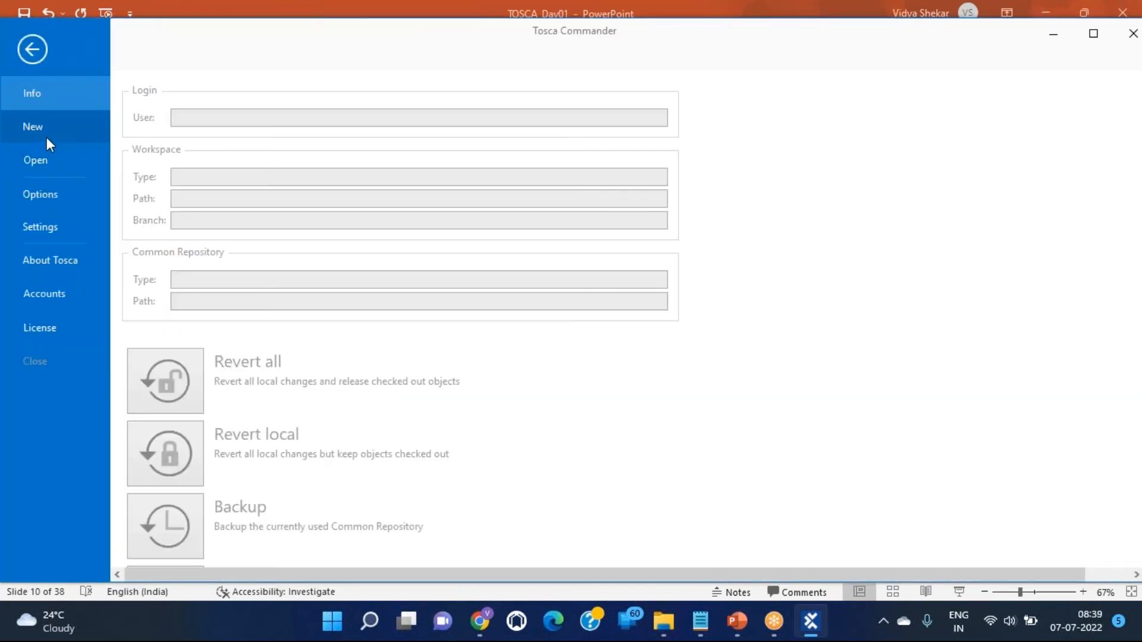
click(46, 138)
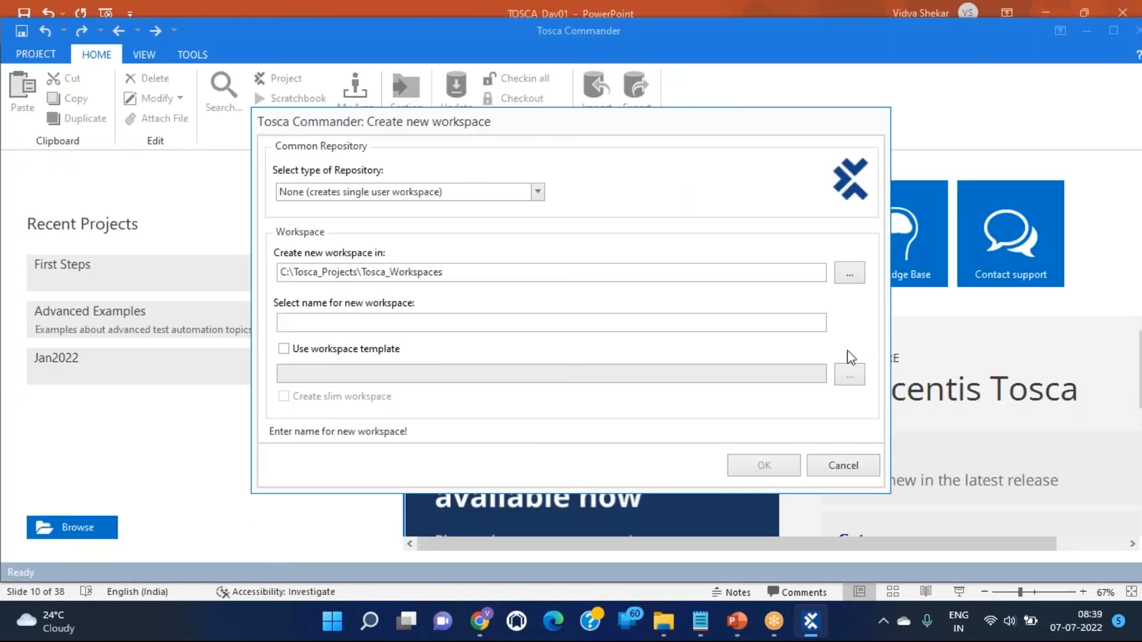
click(838, 467)
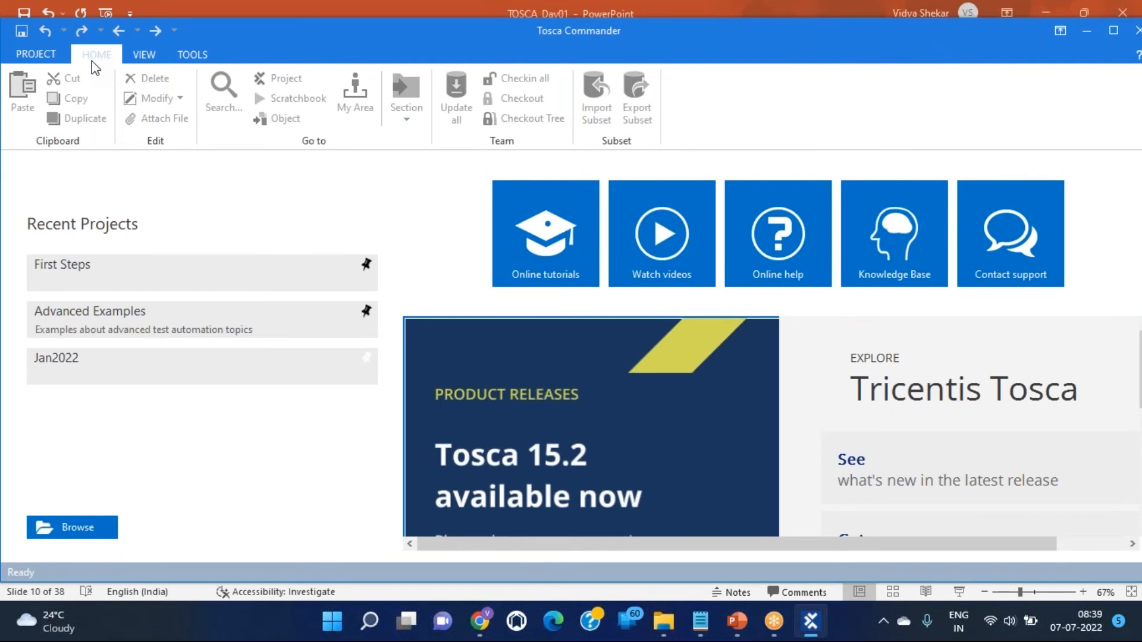
Step: Examine the product release news and the Explore Tricentis Tosca section on the start page
scroll(879, 470, down, 2)
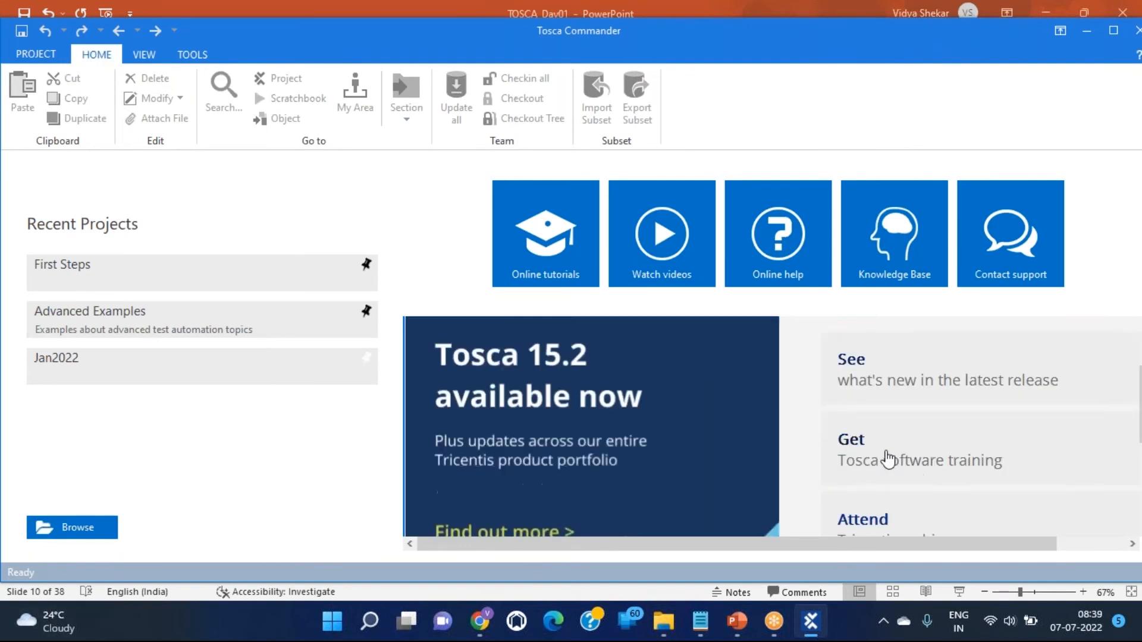
scroll(878, 470, up, 2)
drag(897, 546, 631, 524)
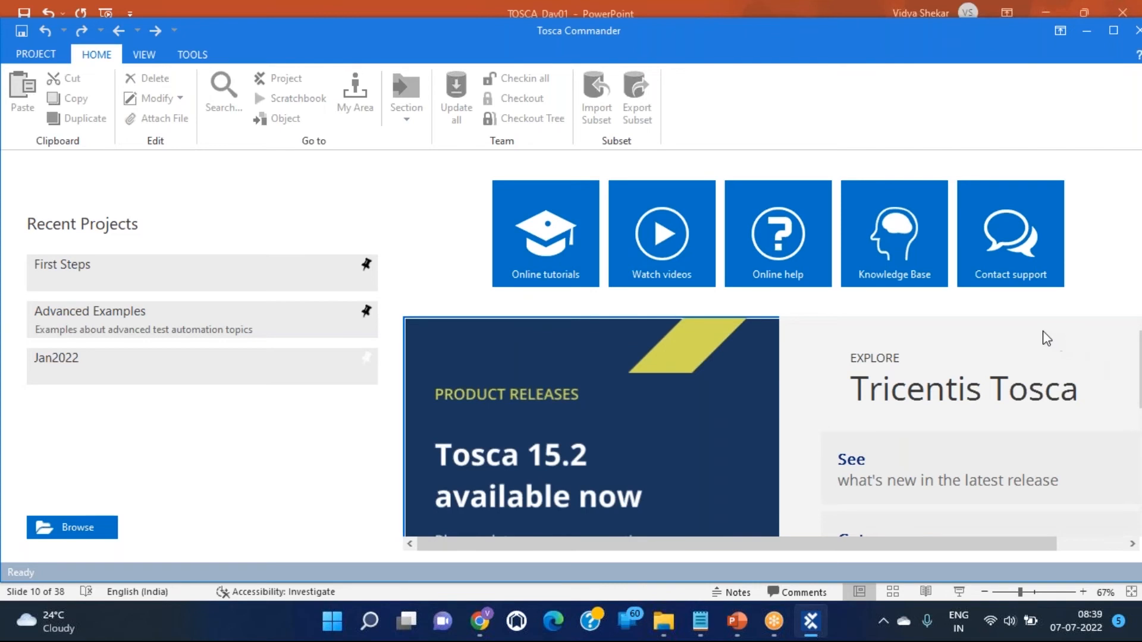
scroll(1019, 474, down, 2)
scroll(751, 492, down, 2)
scroll(726, 509, up, 2)
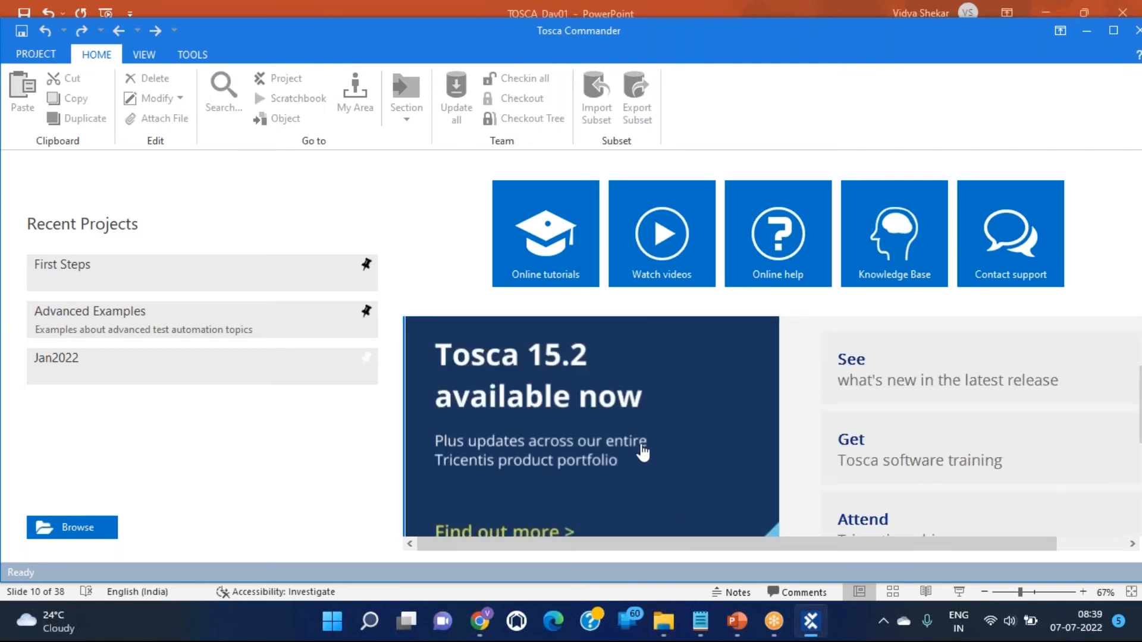
Step: View the Tosca software training page linked in the Explore section, and close it
drag(889, 544, 1041, 565)
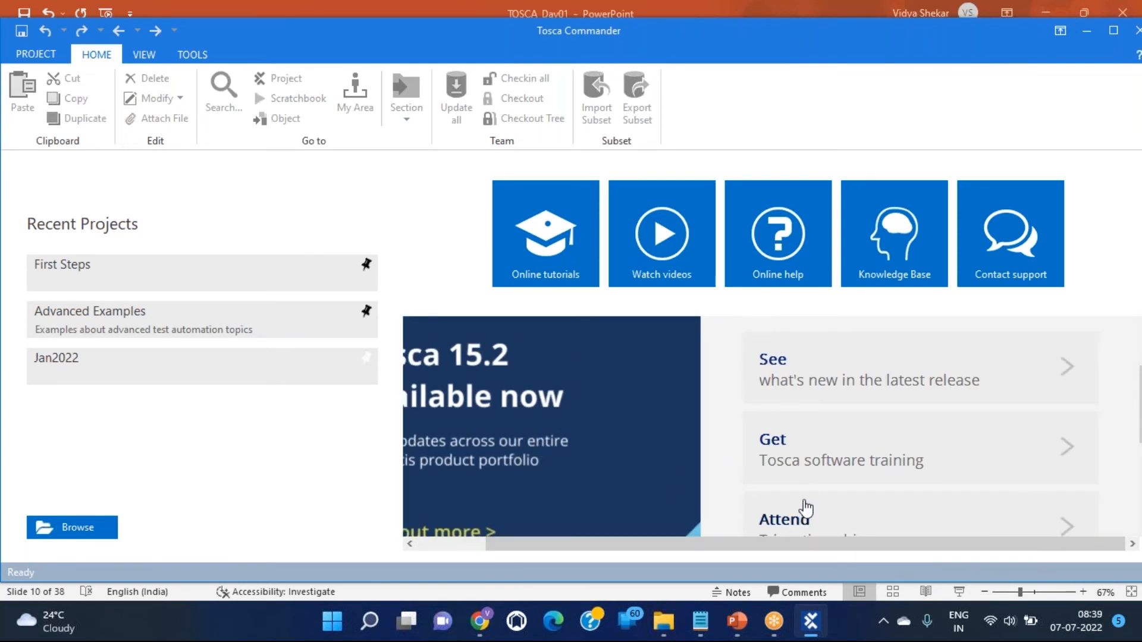
drag(849, 548, 845, 548)
scroll(933, 471, down, 2)
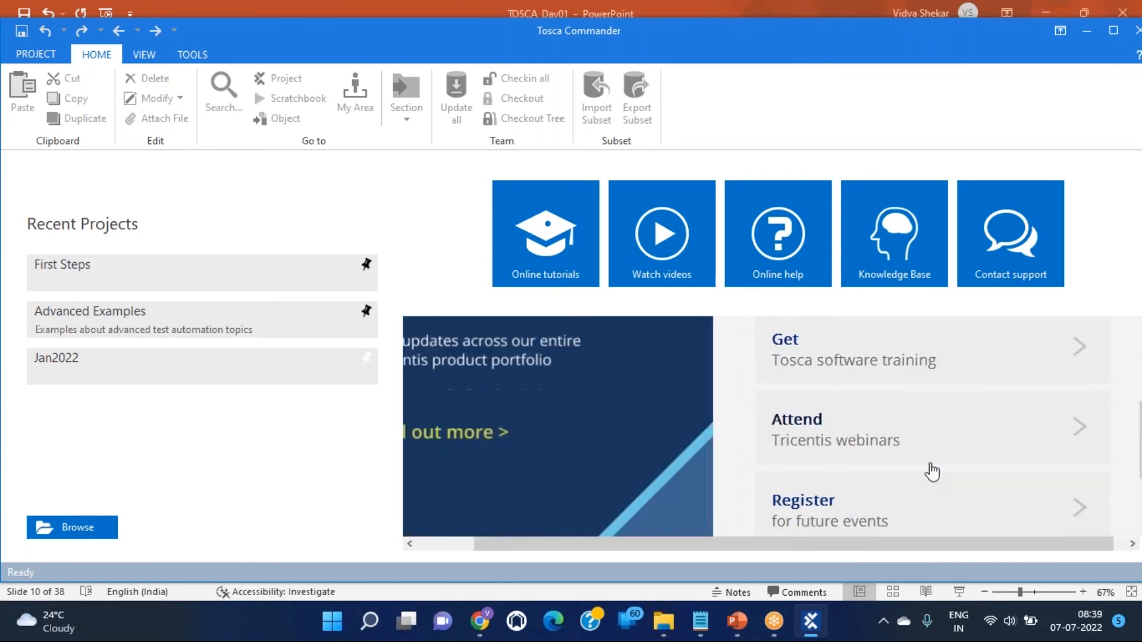
scroll(932, 463, up, 2)
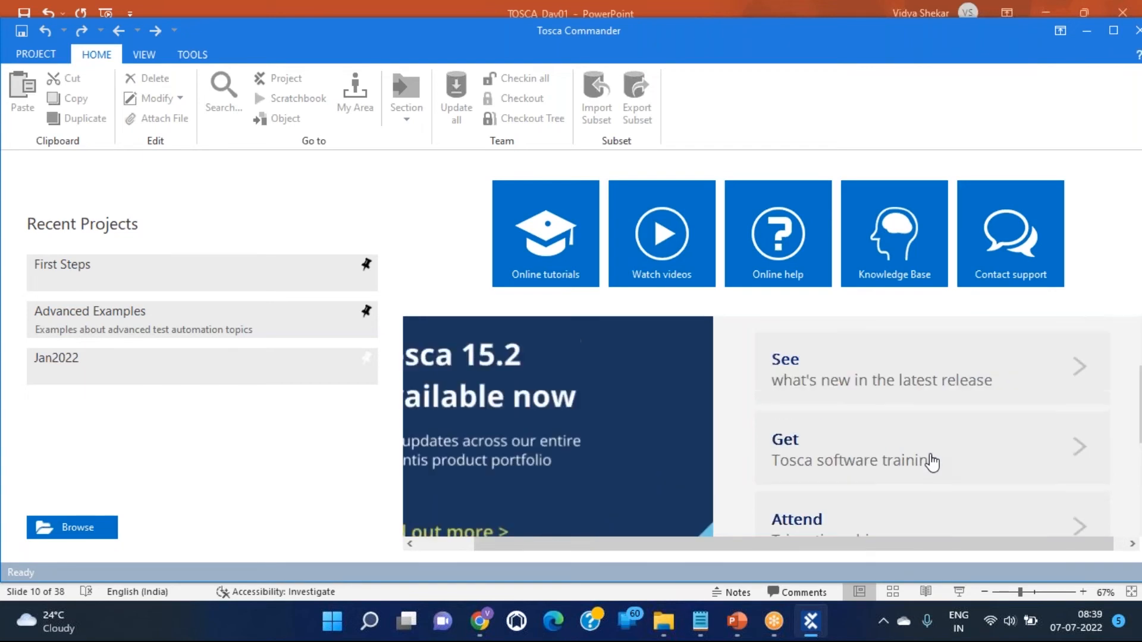
click(1073, 467)
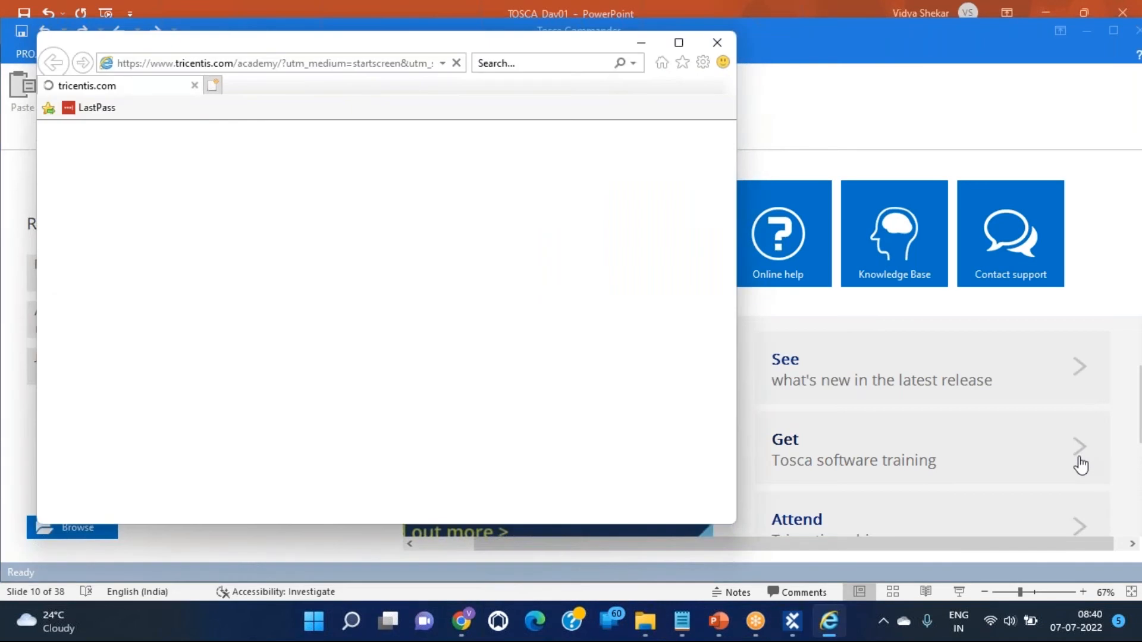
click(718, 42)
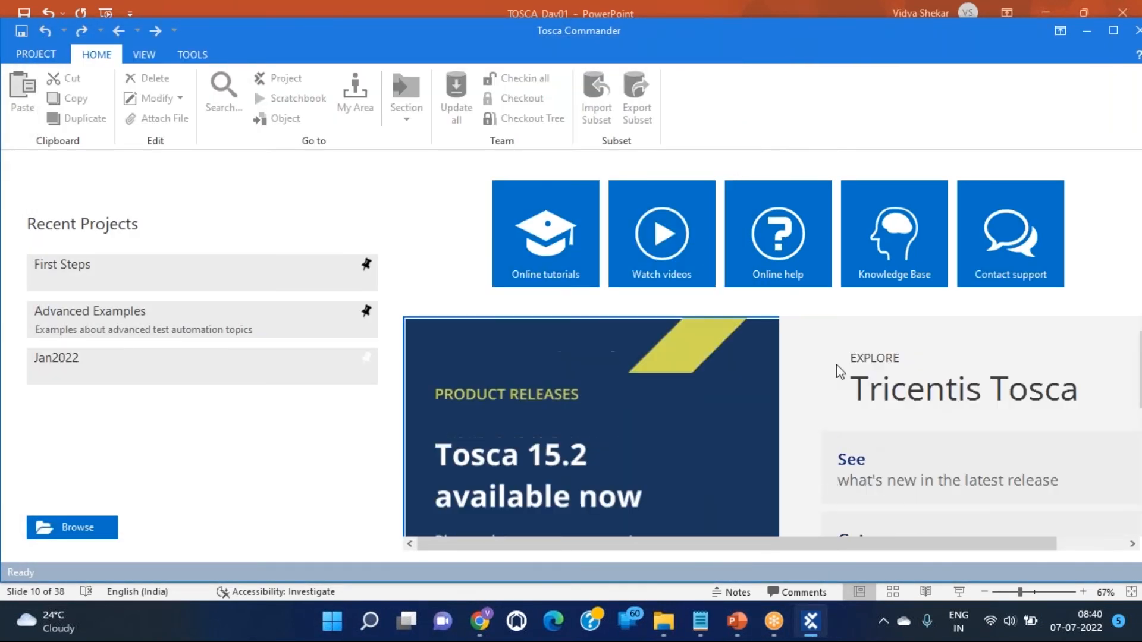
Step: Look through the remaining Explore links for webinars, future events and Tosca practitioners on LinkedIn
drag(821, 544, 987, 544)
scroll(1004, 471, down, 2)
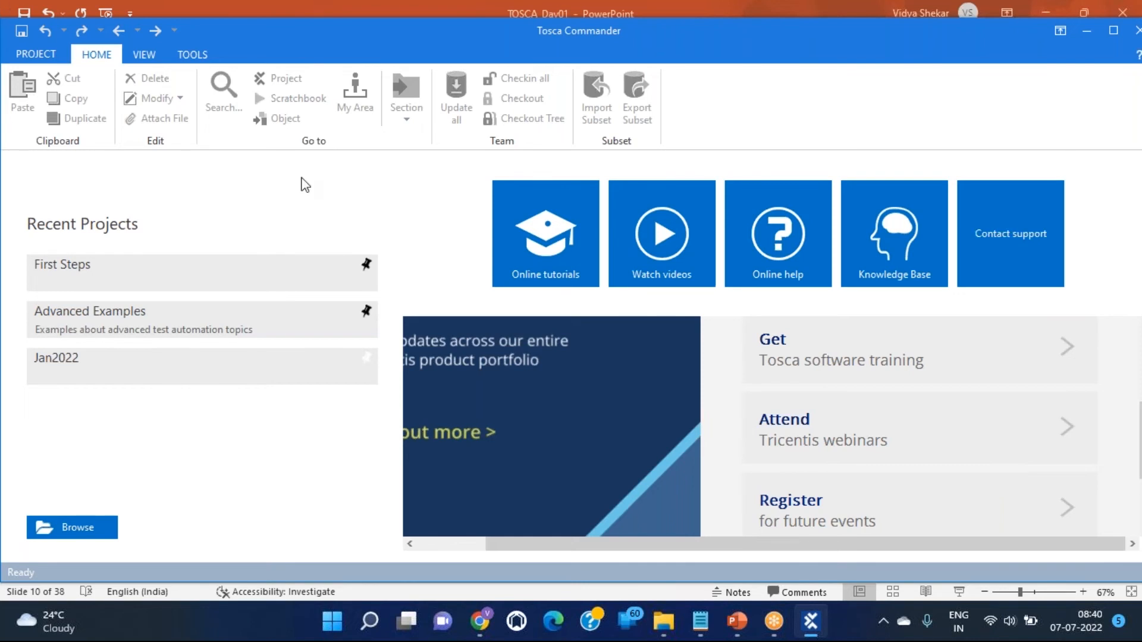
scroll(925, 470, down, 2)
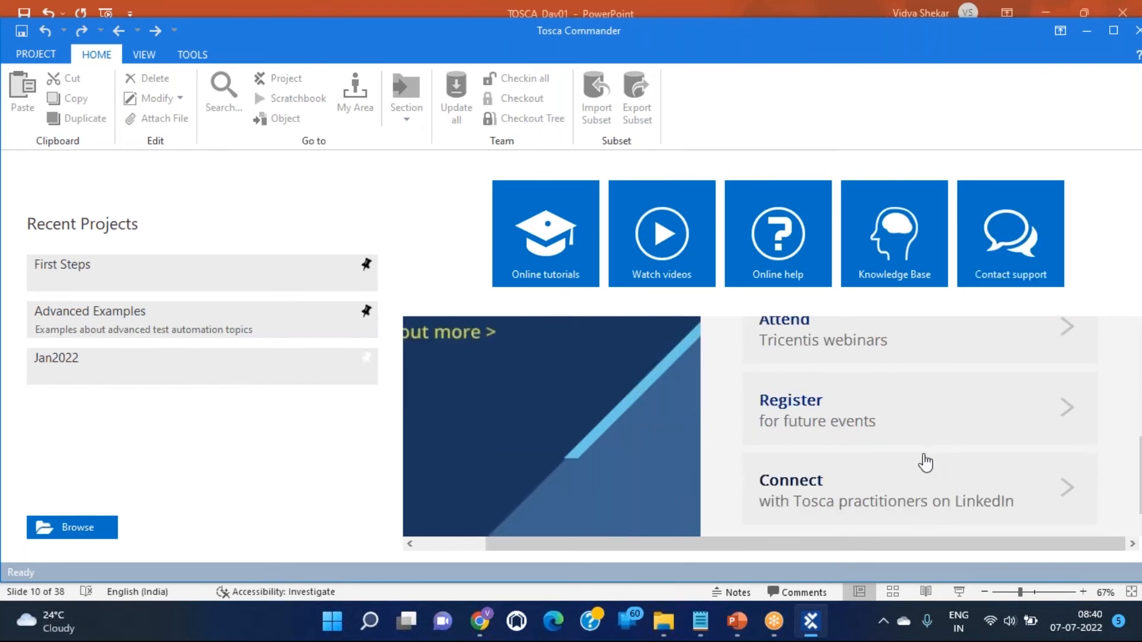
scroll(926, 461, up, 3)
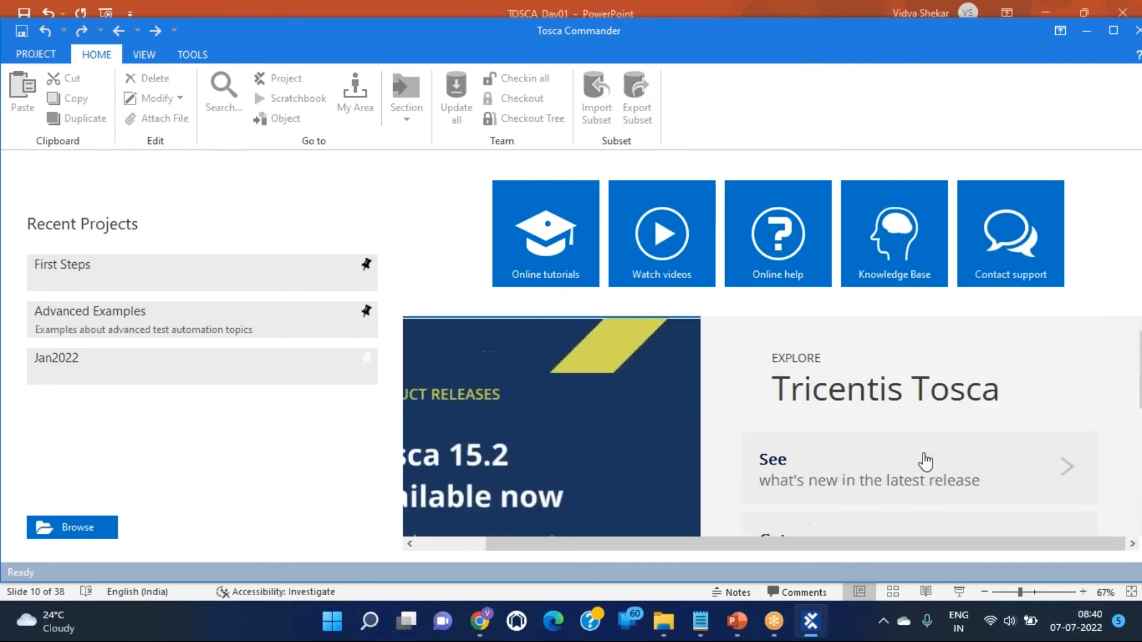
drag(1026, 550, 767, 545)
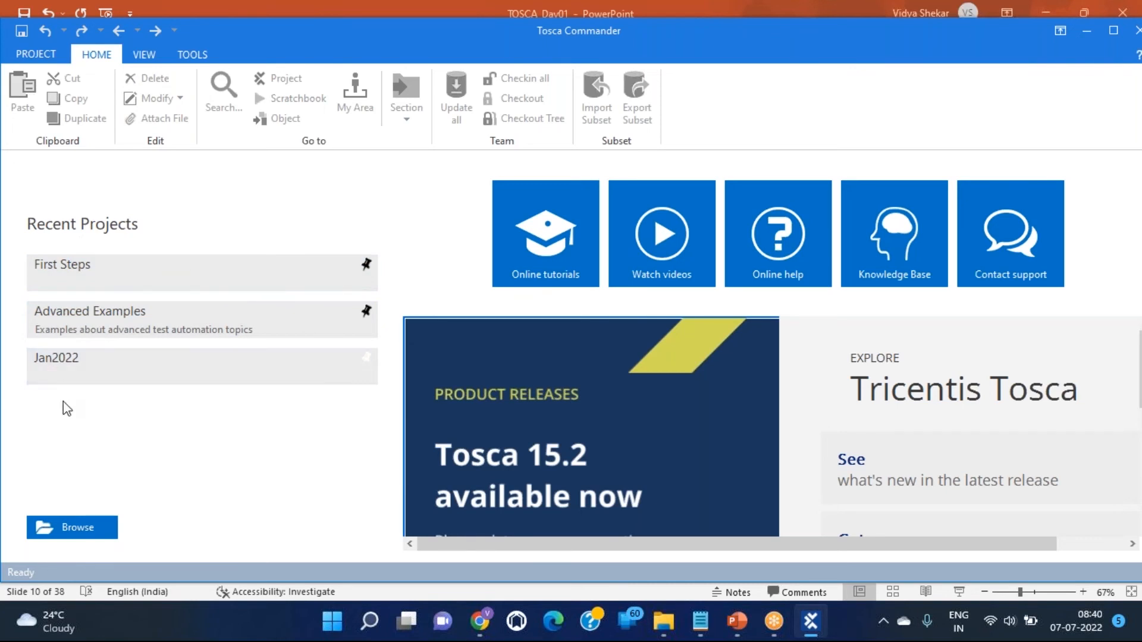
Step: Start creating a new workspace and choose None (creates single user workspace) as the repository type
click(30, 52)
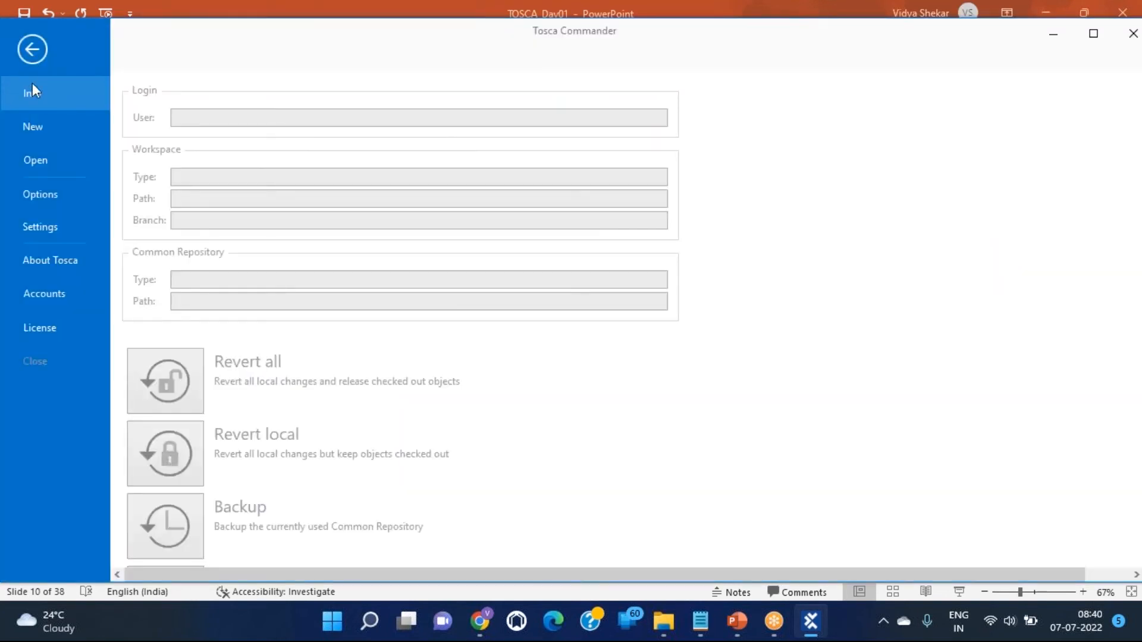
click(55, 134)
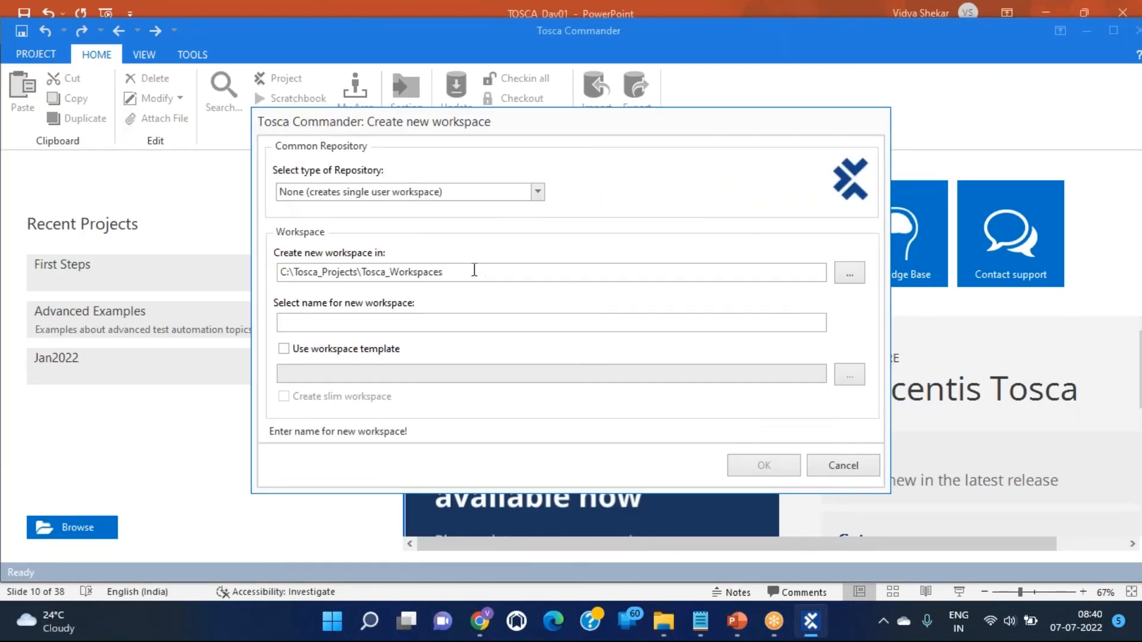
drag(474, 268, 247, 256)
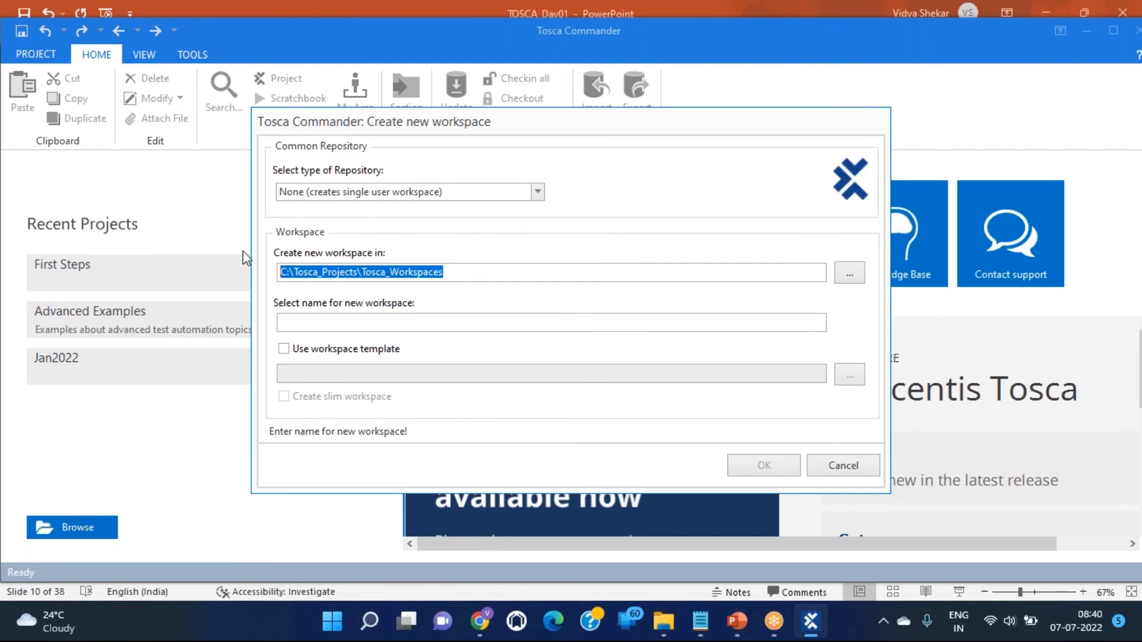
click(363, 192)
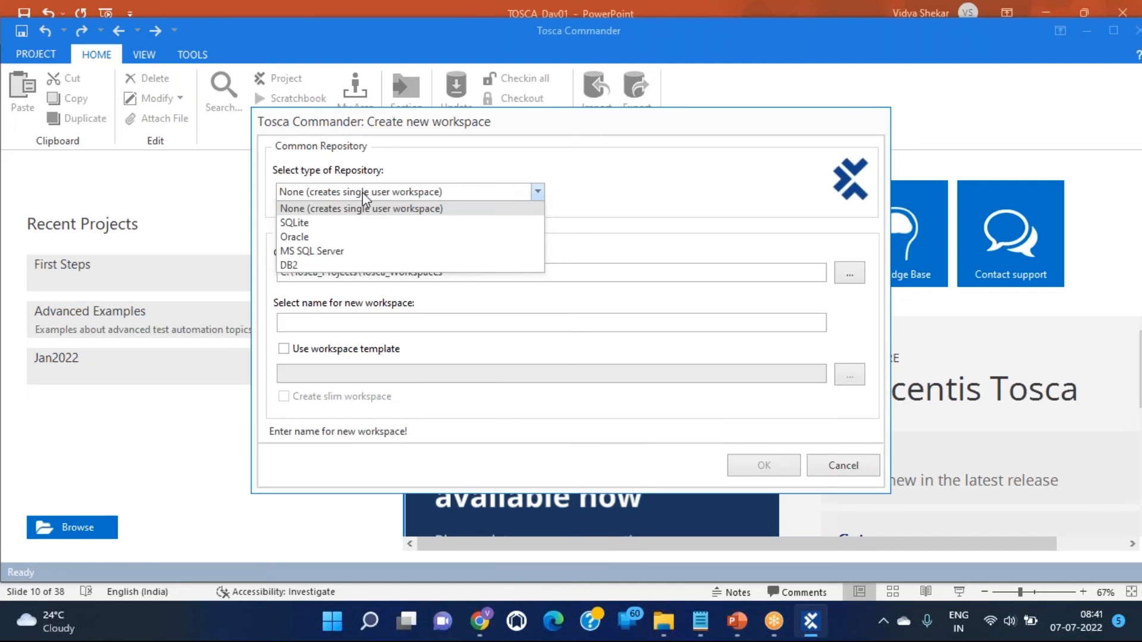
click(408, 210)
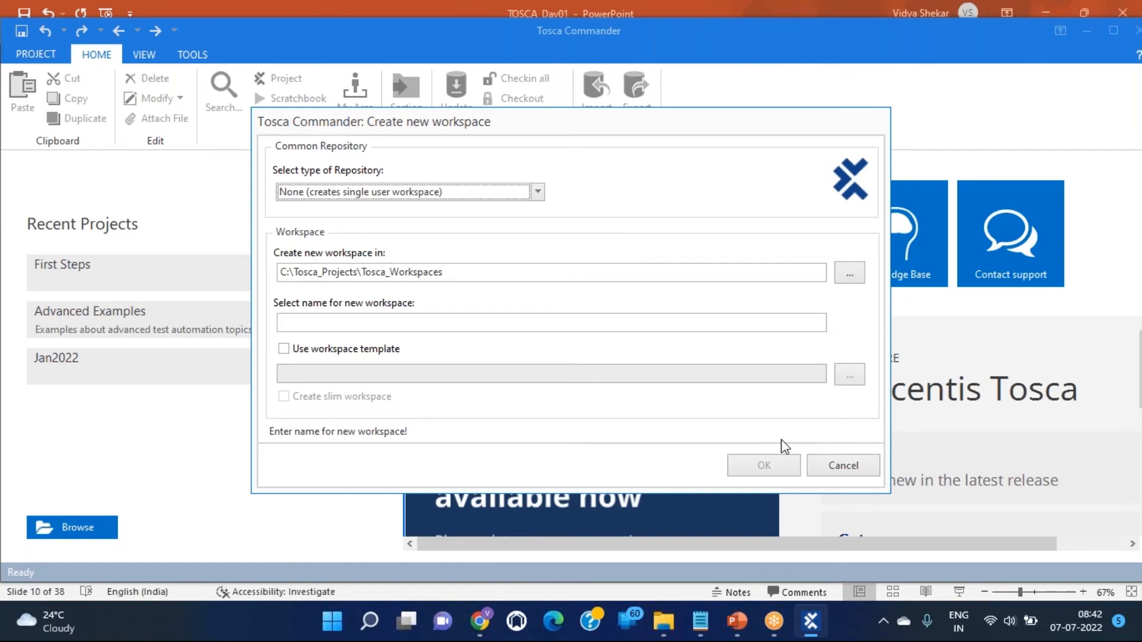
Step: Name the new workspace ShopingCart, create it, and bring its window into view
click(443, 325)
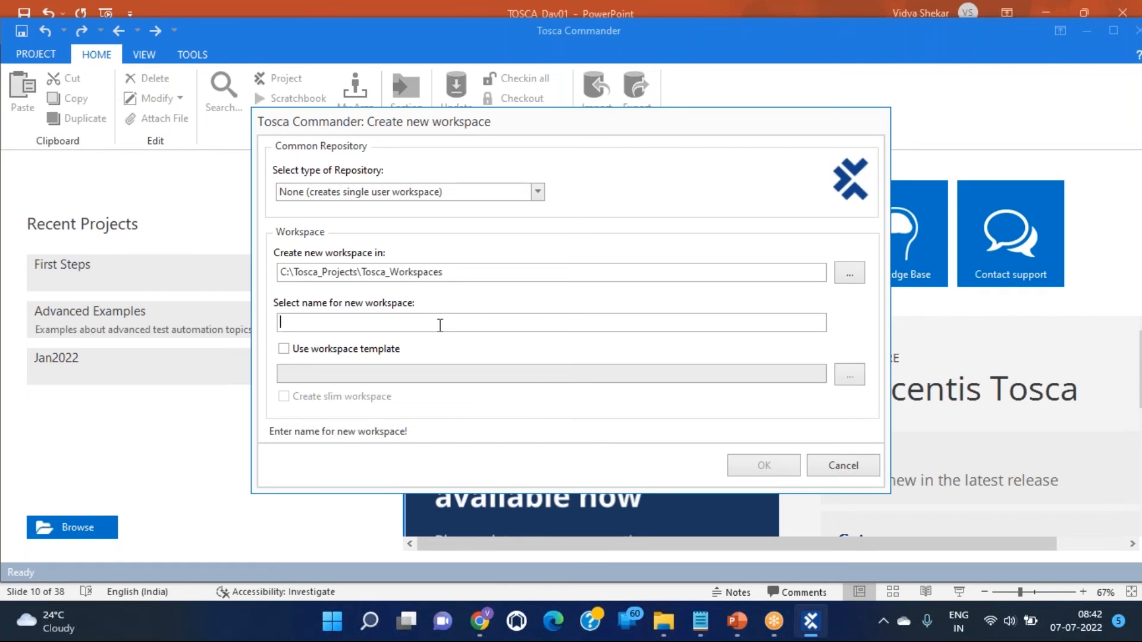
text(S)
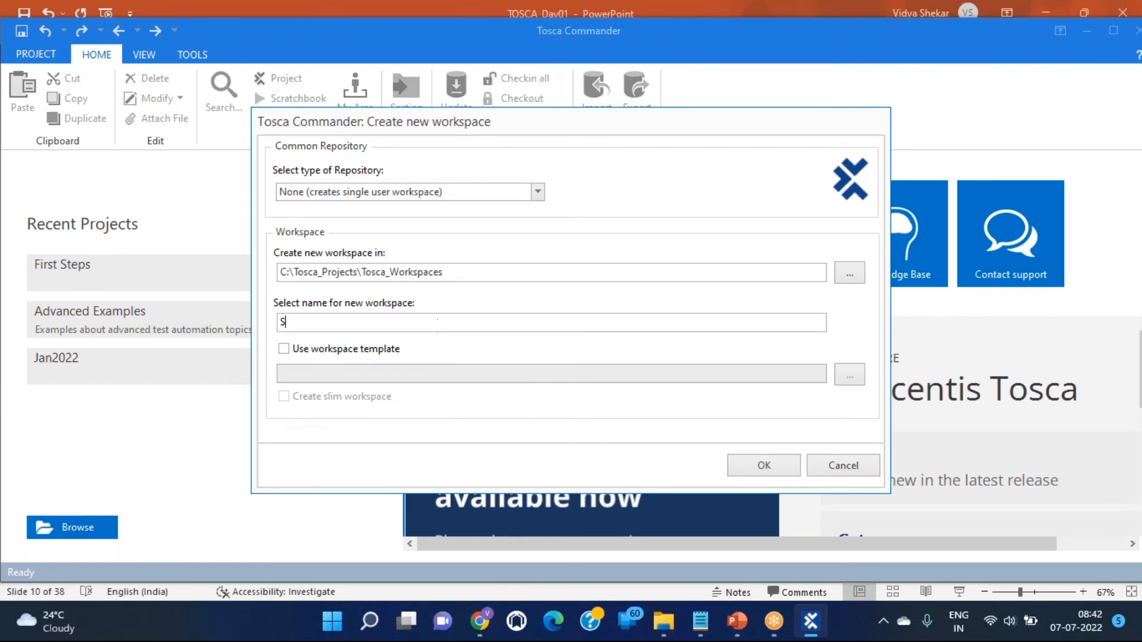
text(hopingCart)
click(778, 470)
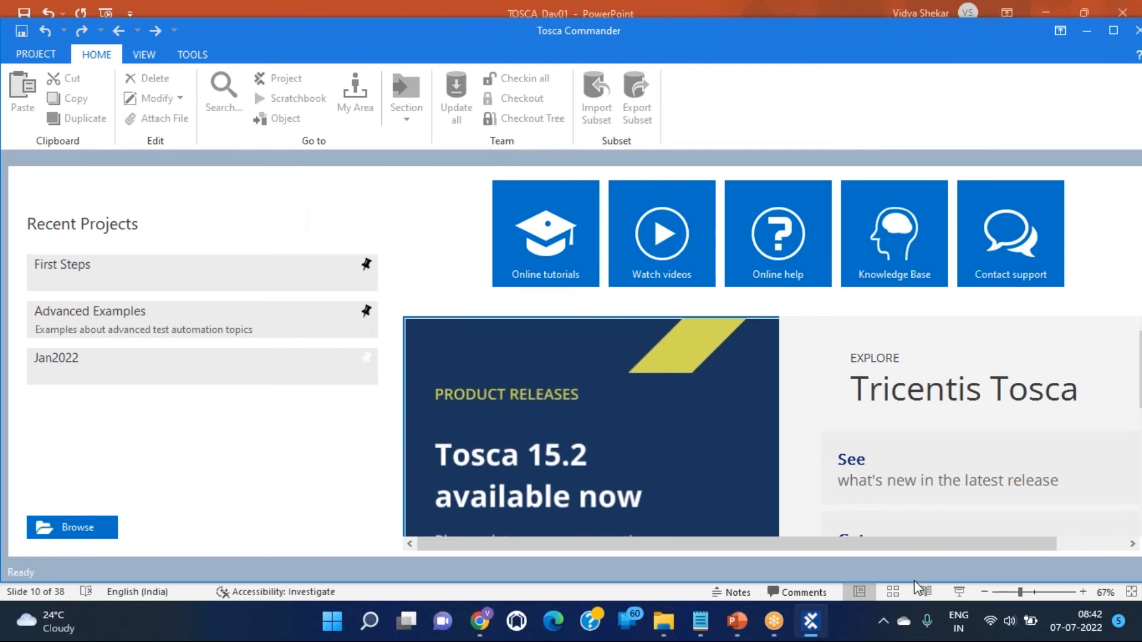
click(809, 630)
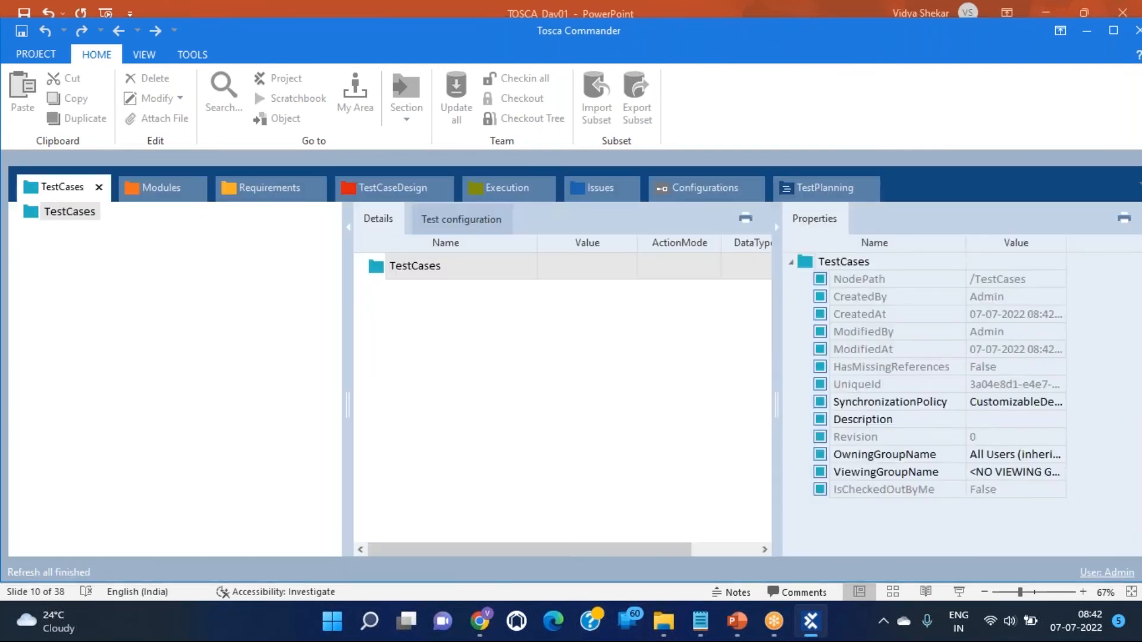
click(810, 633)
click(810, 635)
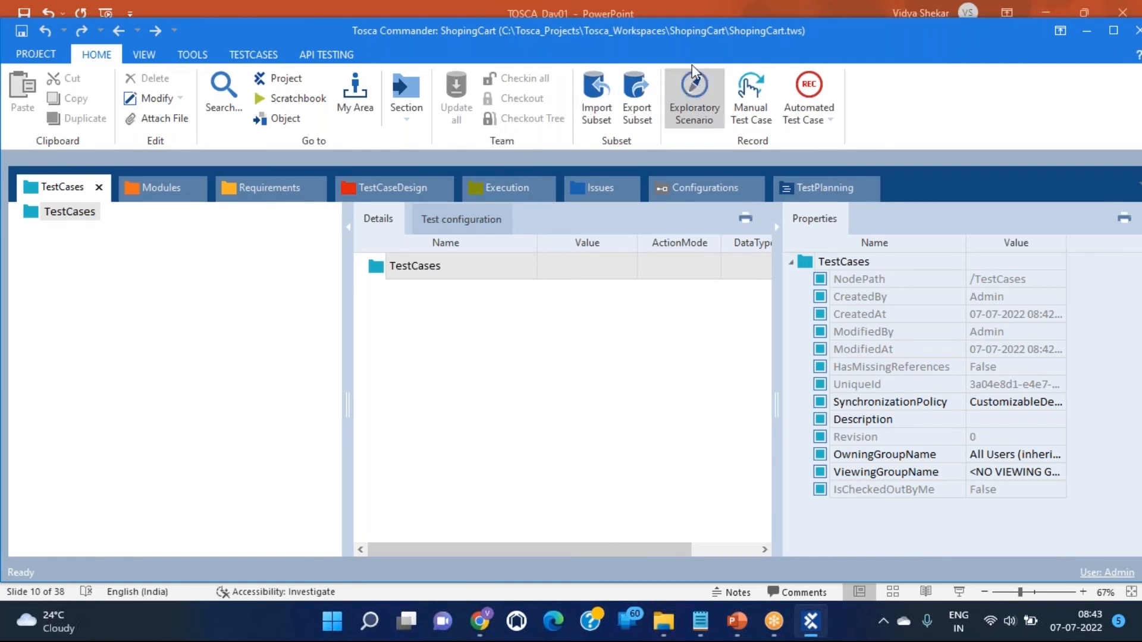
Step: Look through the list of sections available in the ShopingCart workspace, and close it without opening one
click(815, 35)
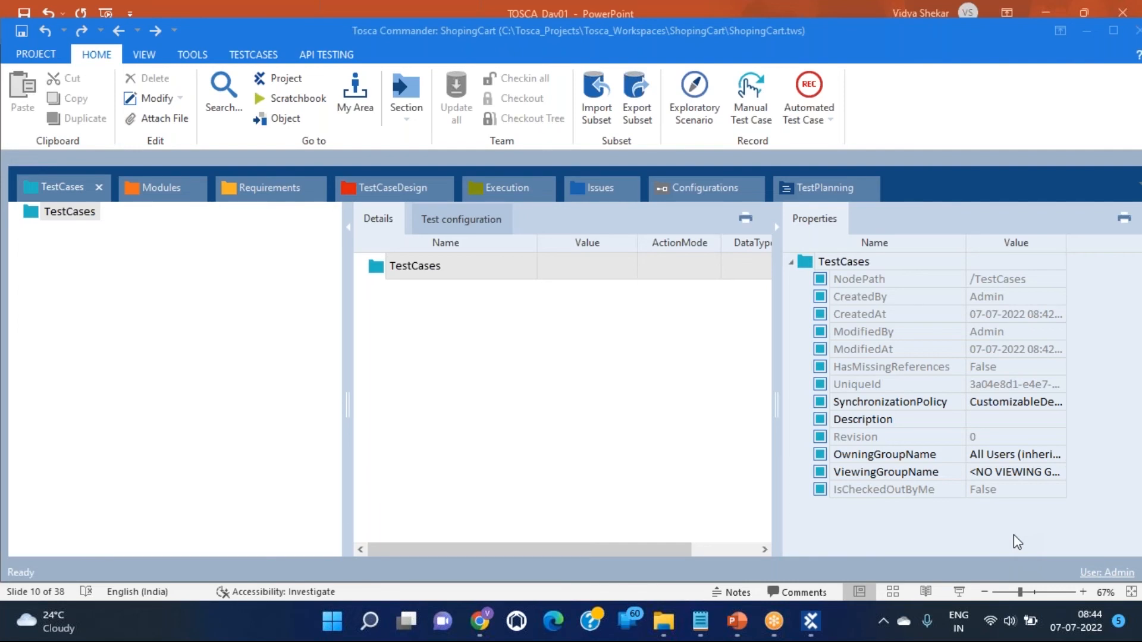
click(527, 421)
click(850, 72)
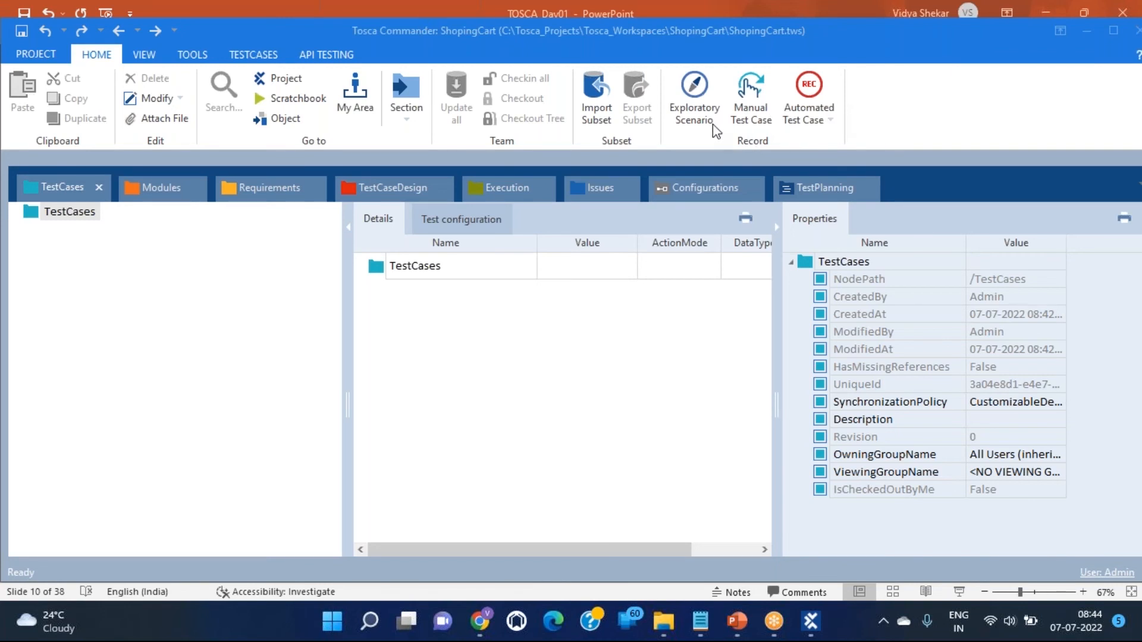
click(408, 91)
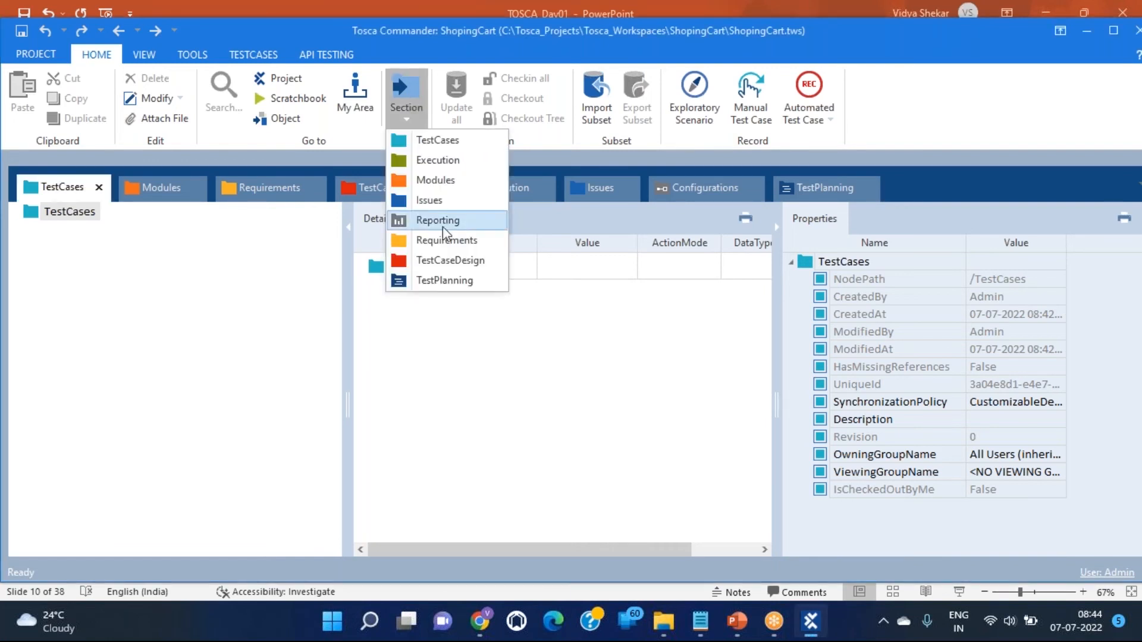
click(458, 426)
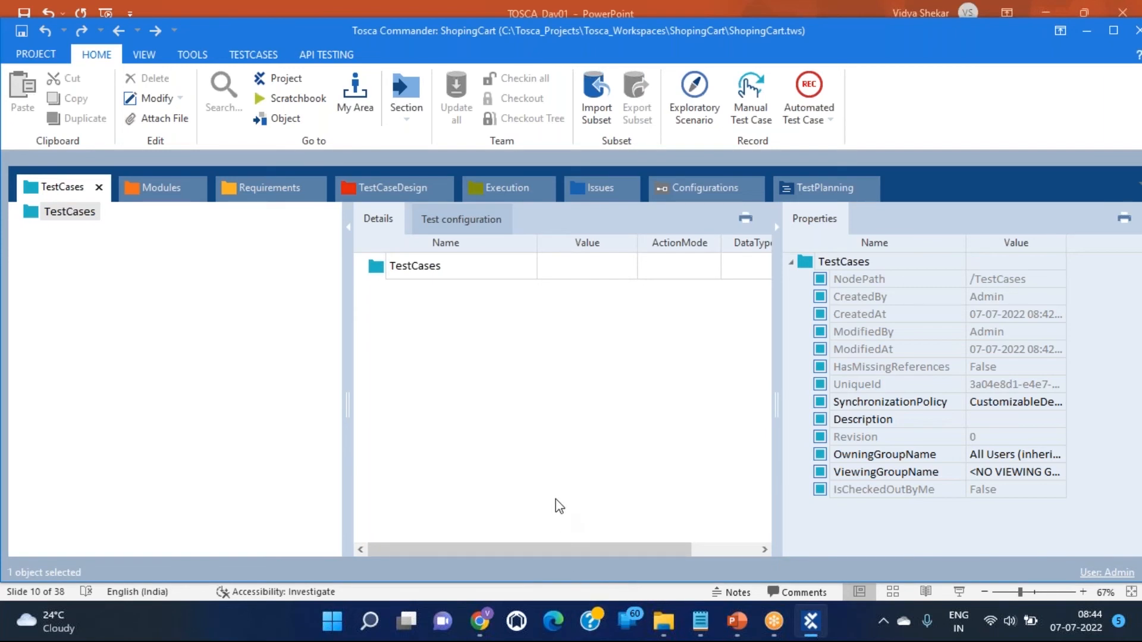
Step: Switch to PowerPoint, present the Tosco Test Suite and tool comparison slides of TOSCA_Day01, and end the slide show
click(736, 622)
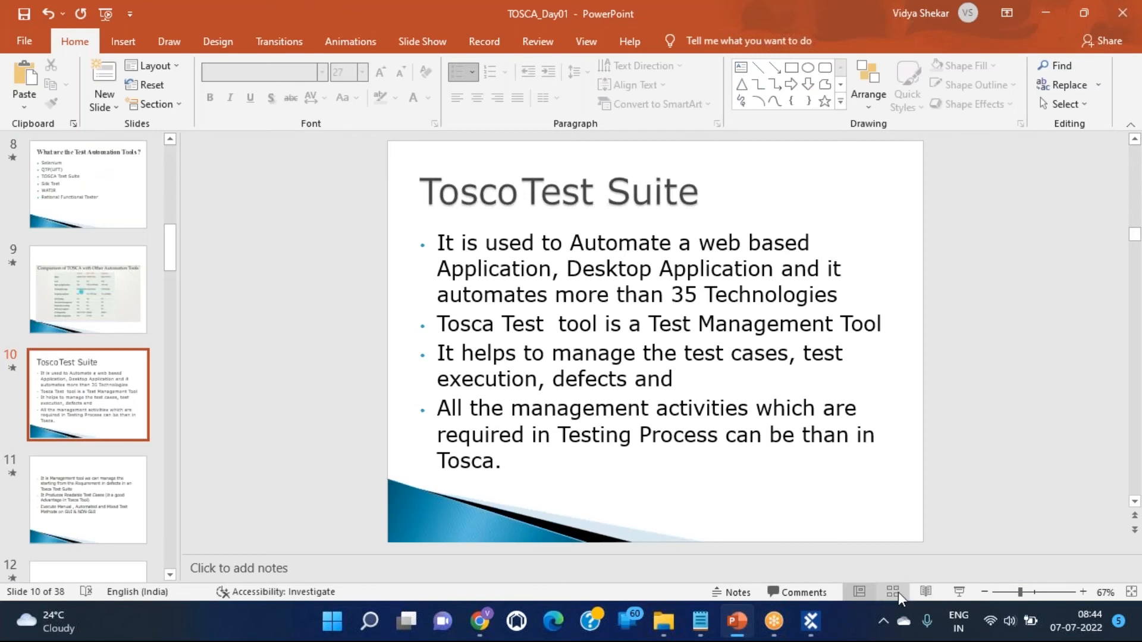
click(952, 593)
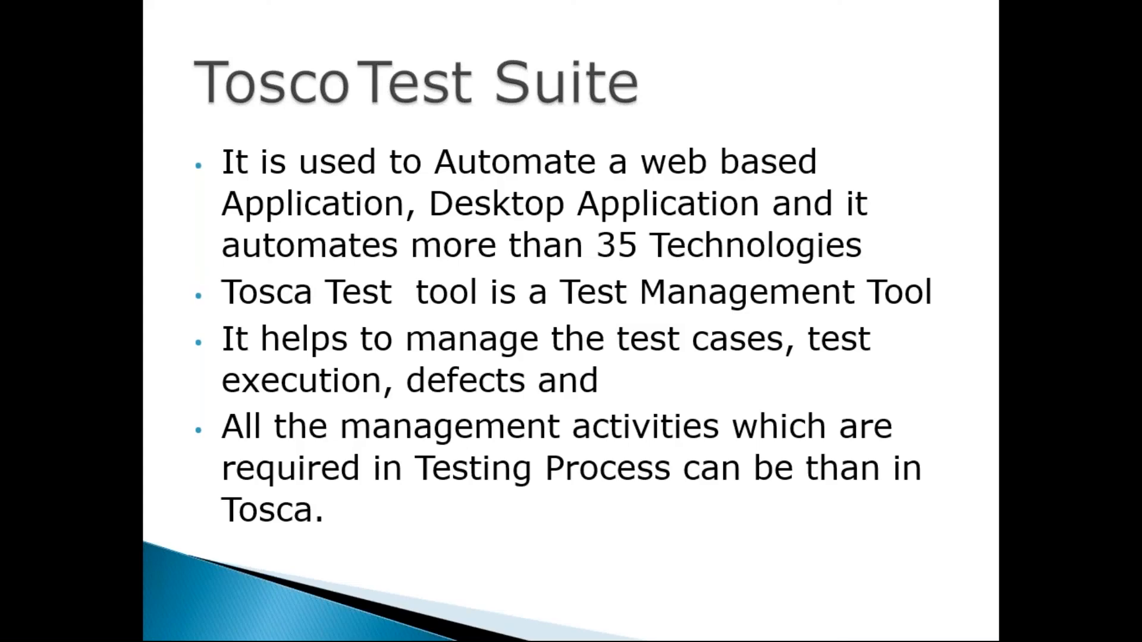
click(522, 345)
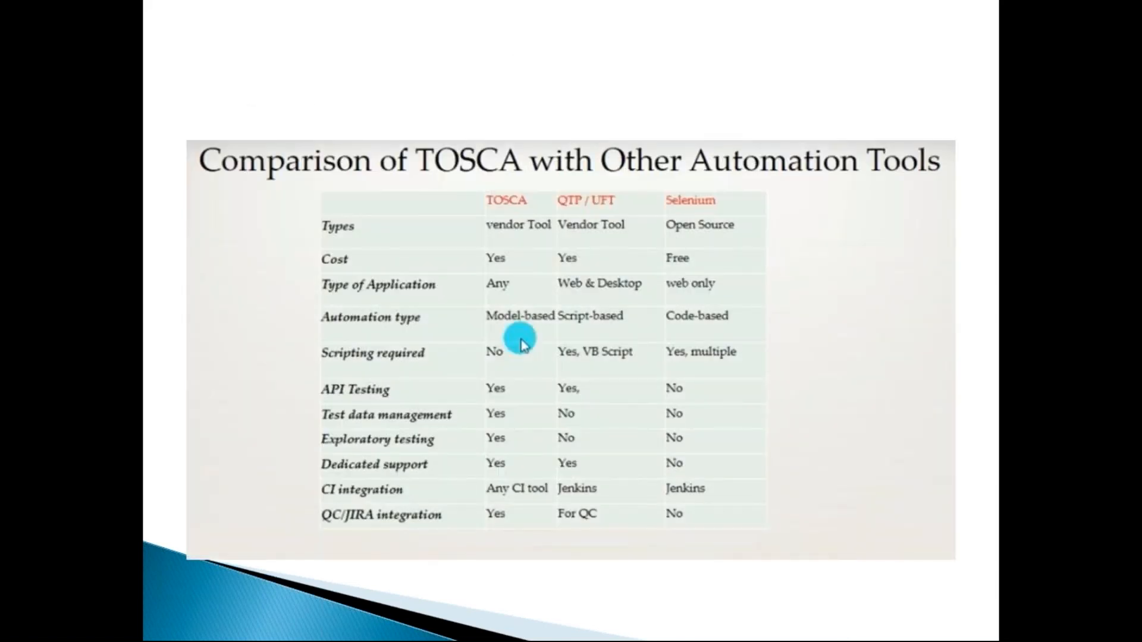
key(Left)
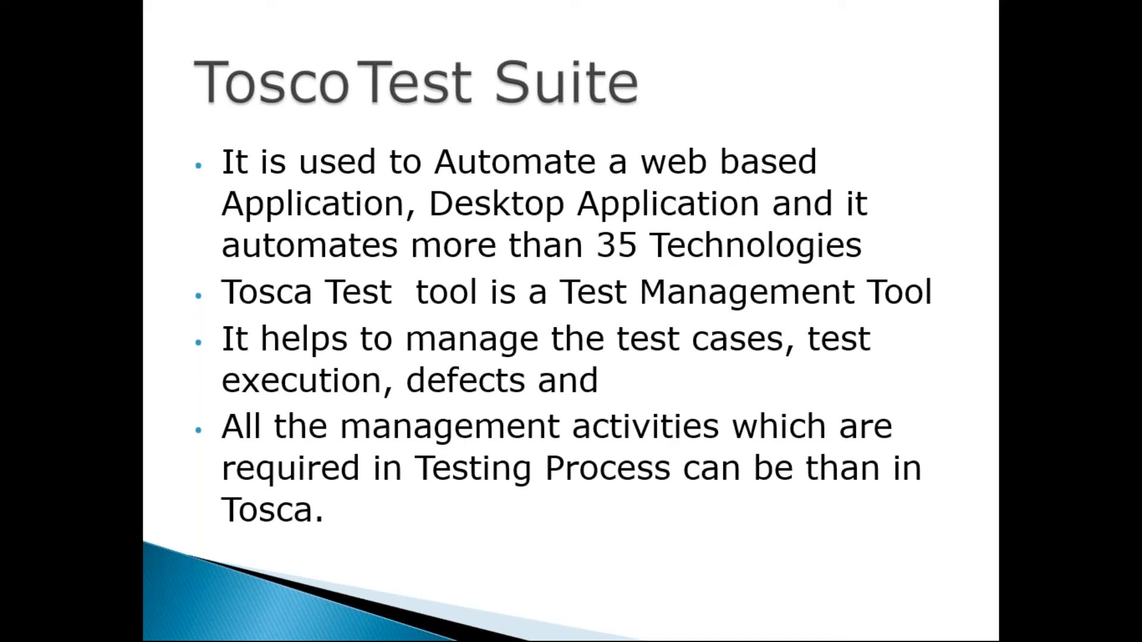
key(Escape)
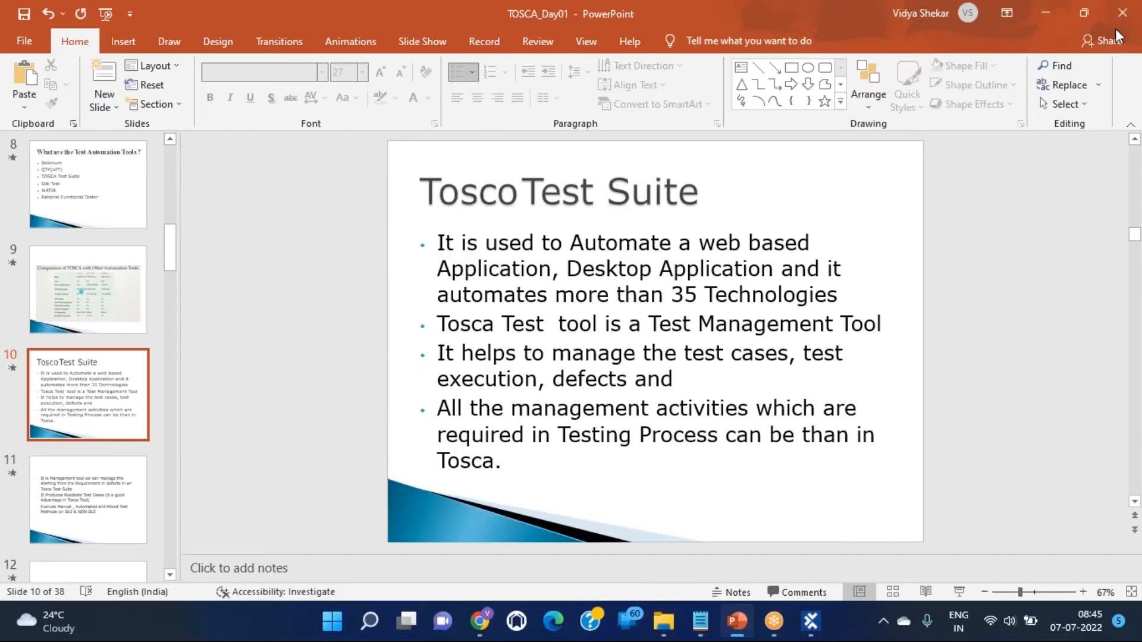
Step: Switch to Tosca Commander and view the Requirements, Issues and TestPlanning sections of the workspace
click(811, 621)
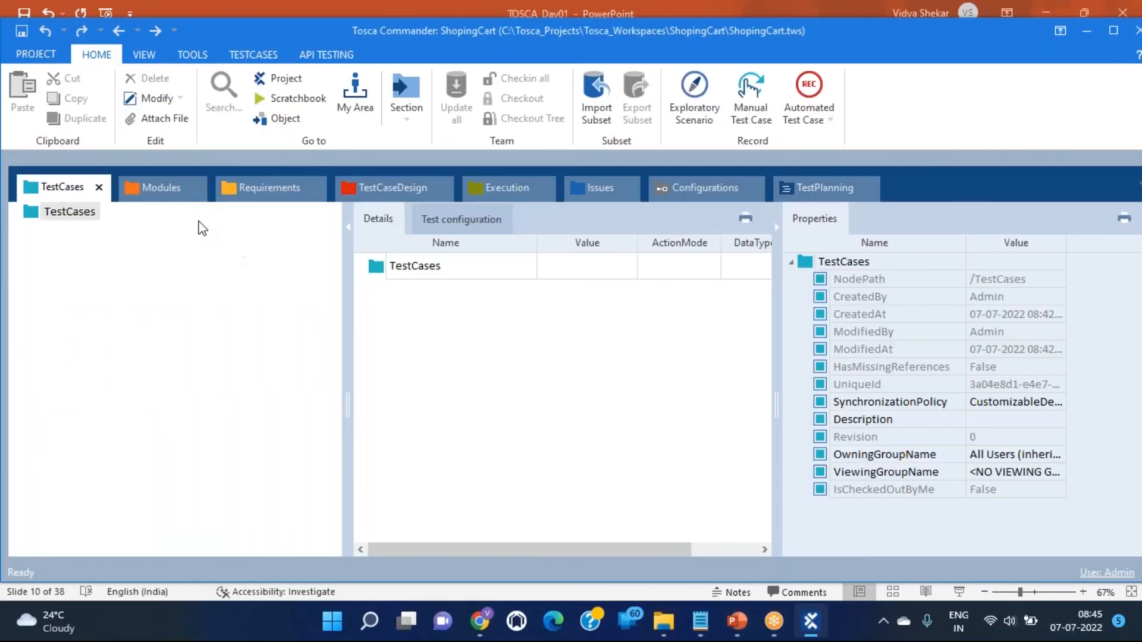
click(247, 191)
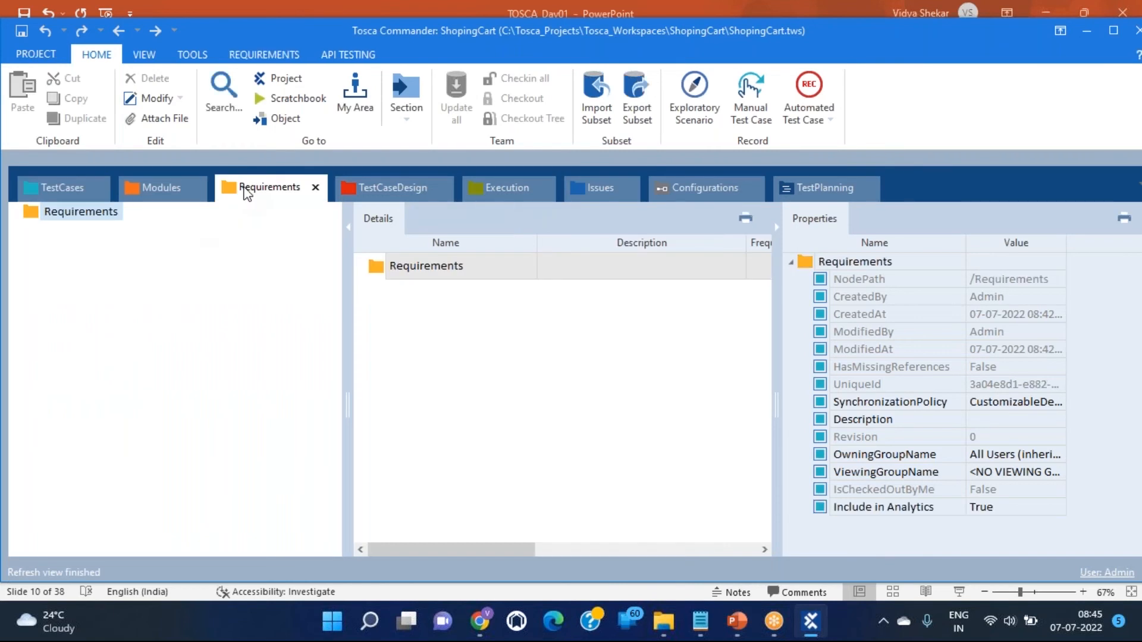
click(592, 191)
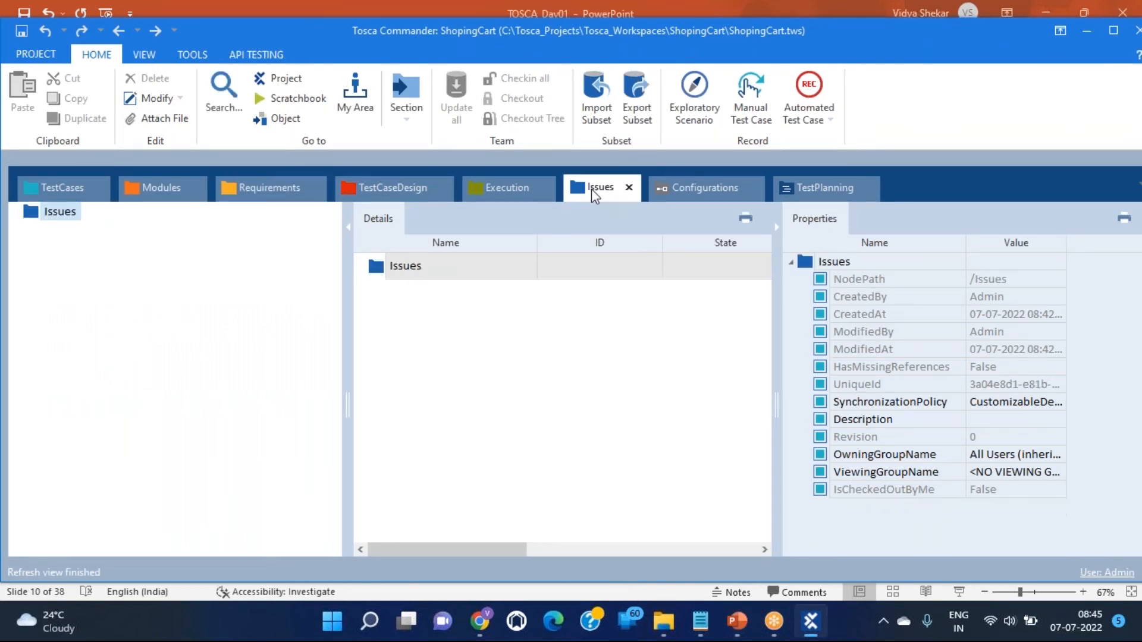
click(824, 200)
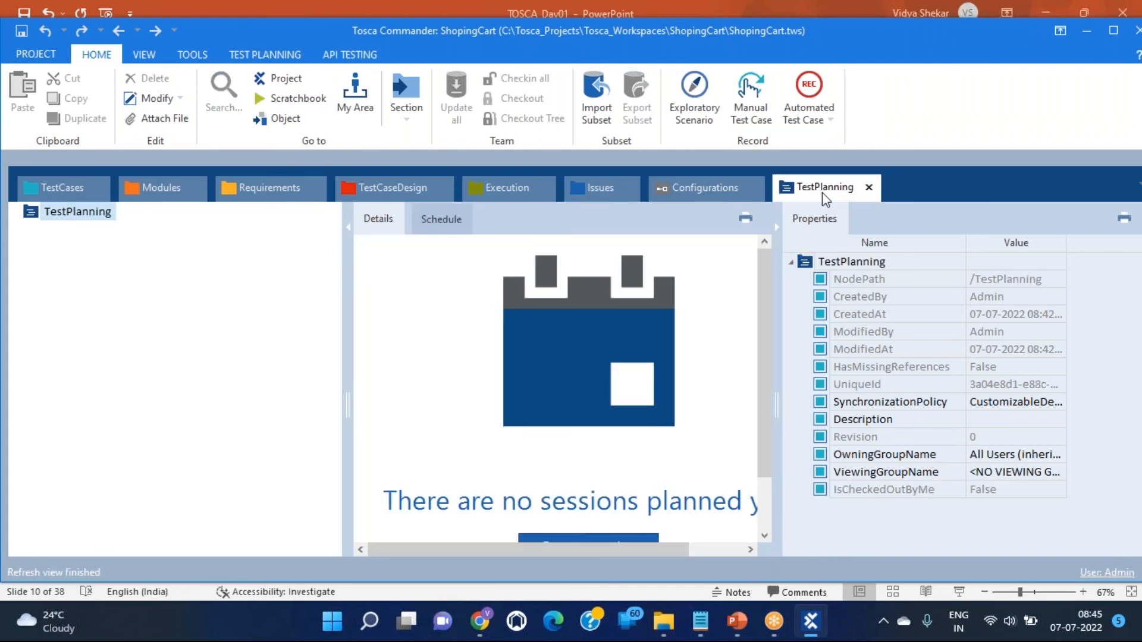
Step: Compare the Tosco Test Suite slide in PowerPoint with the TestCases, Issues and Execution sections in Tosca Commander
click(737, 623)
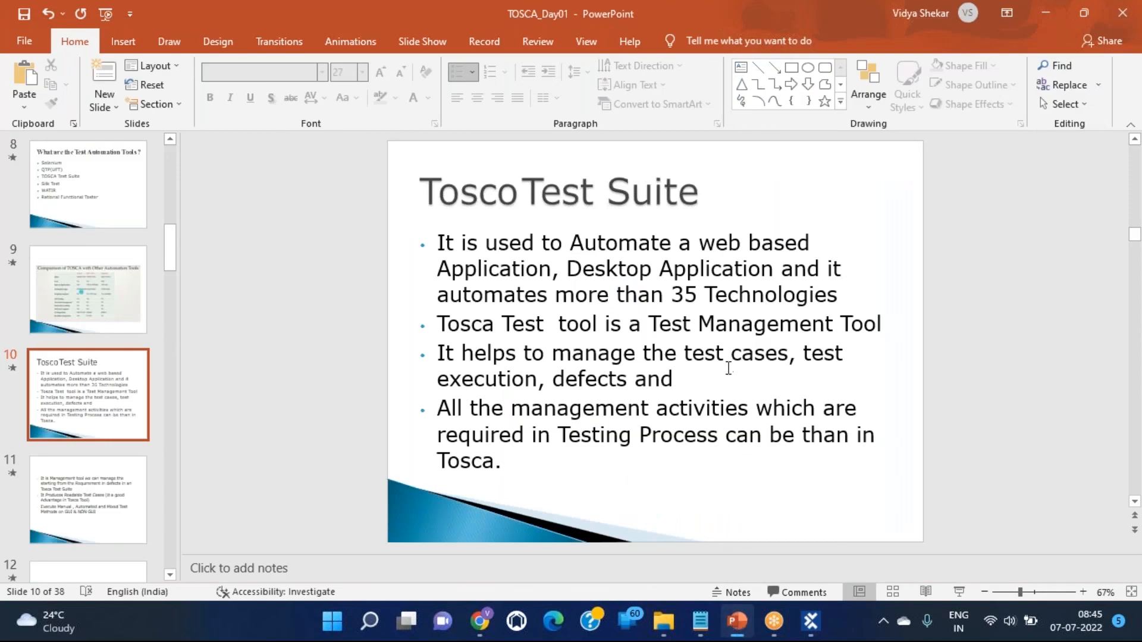
click(812, 621)
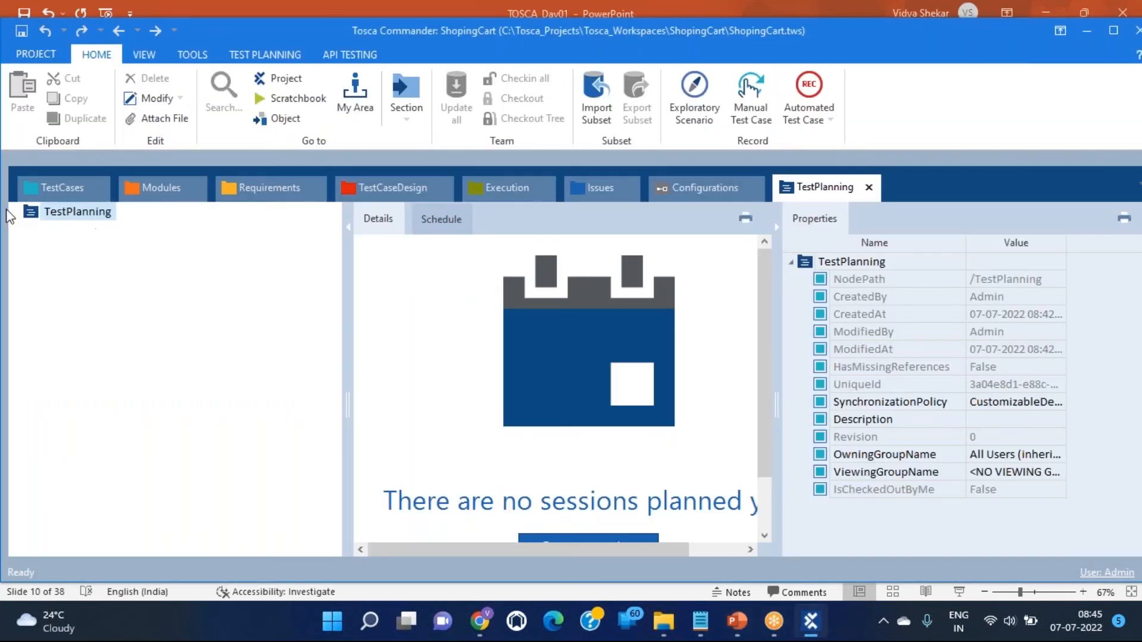
click(46, 187)
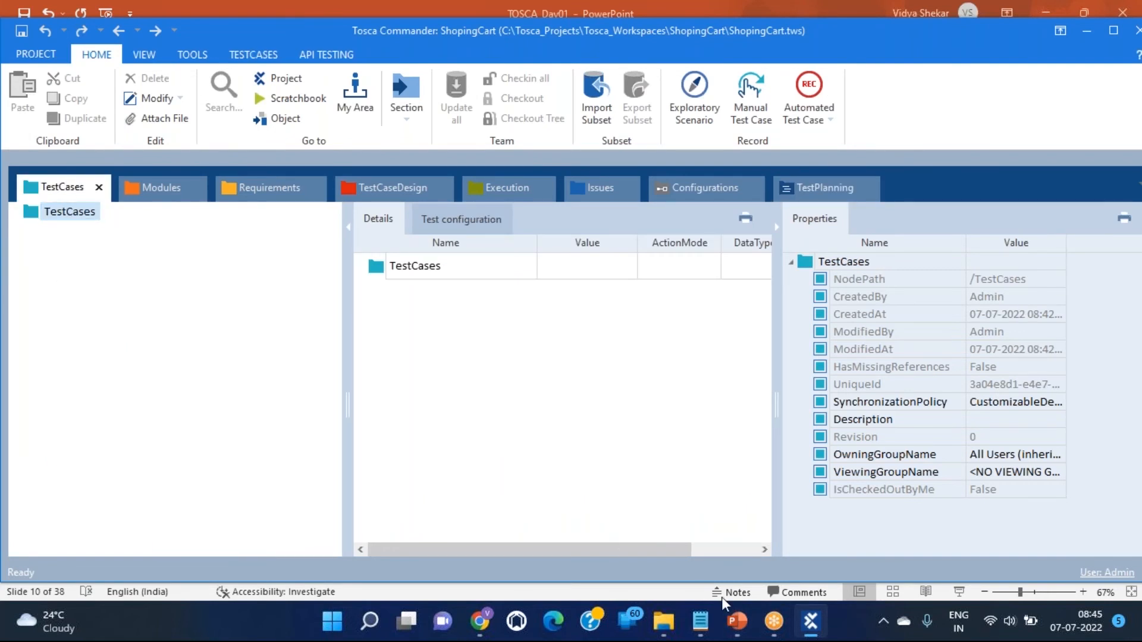
click(819, 635)
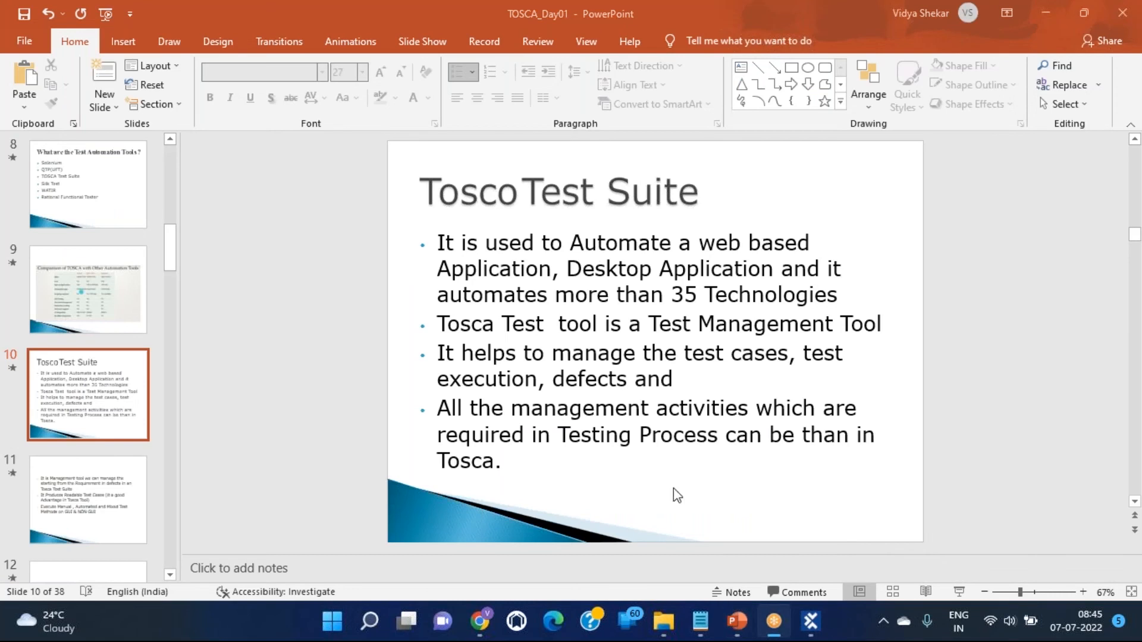
click(810, 628)
click(602, 191)
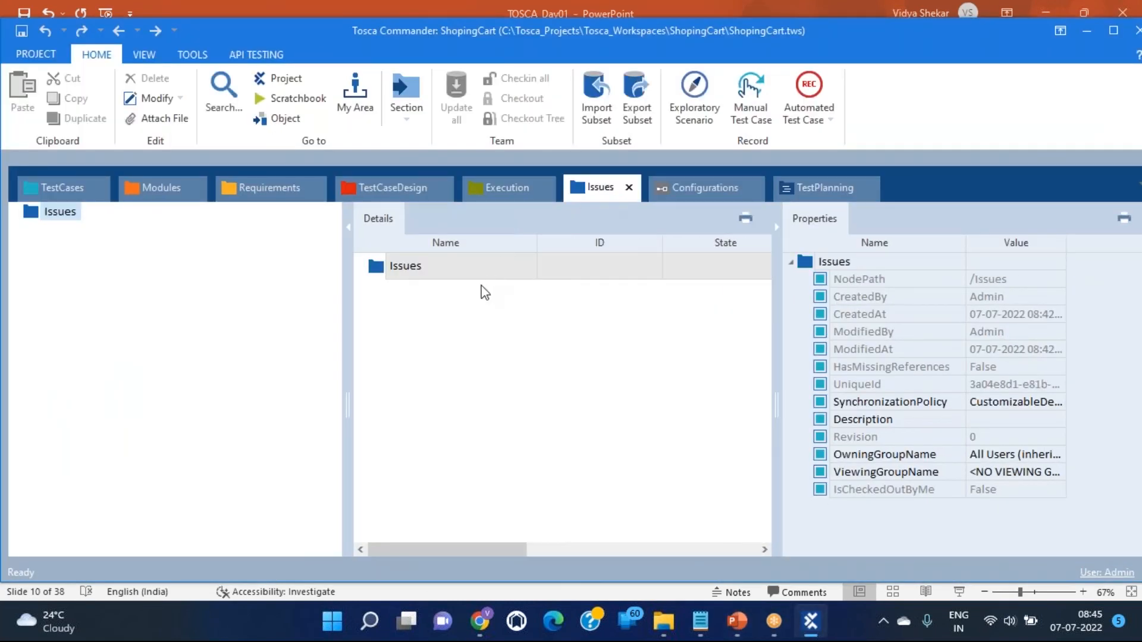
click(480, 188)
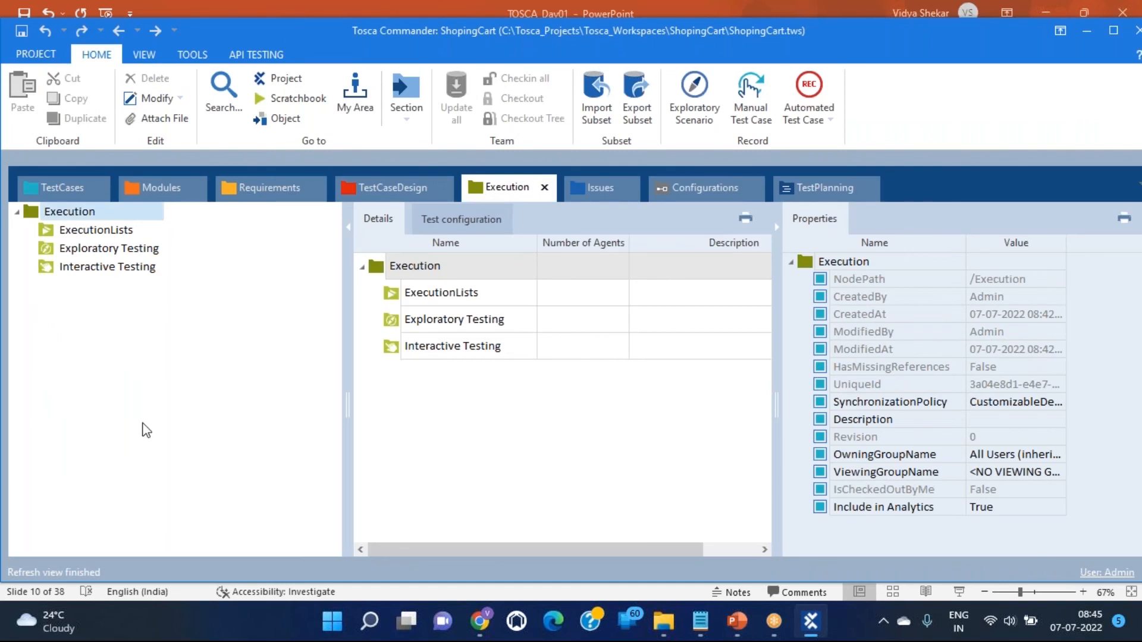
Step: Switch to PowerPoint, highlight the bullet about managing test cases, execution and defects, and present the slides from there
mouse_move(772, 625)
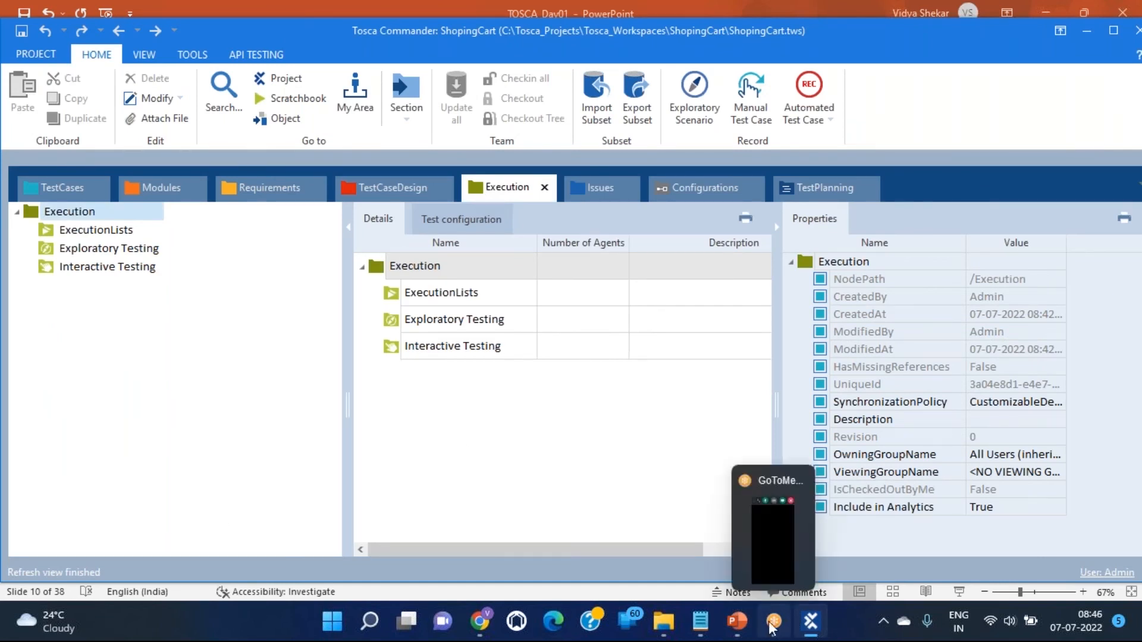
click(738, 621)
drag(549, 345, 679, 379)
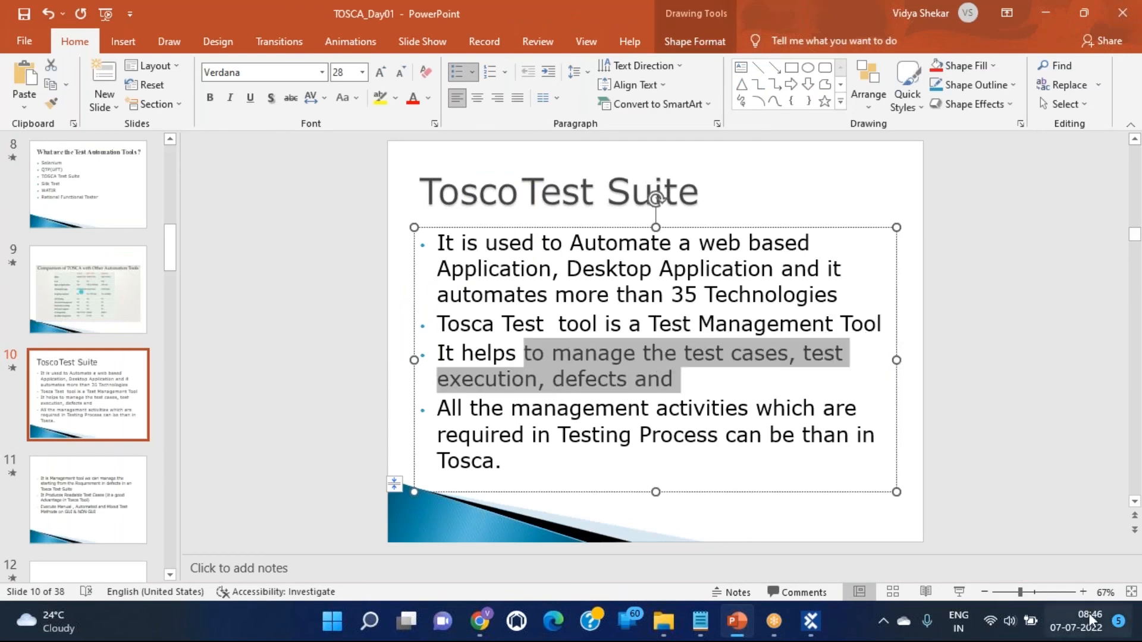
click(952, 593)
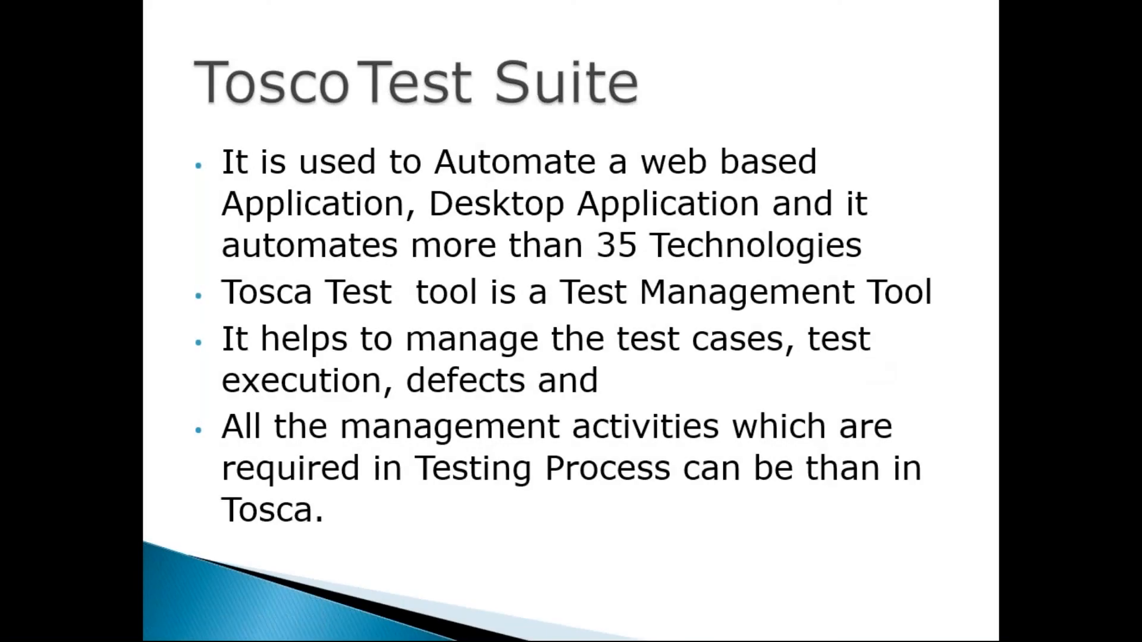
click(522, 344)
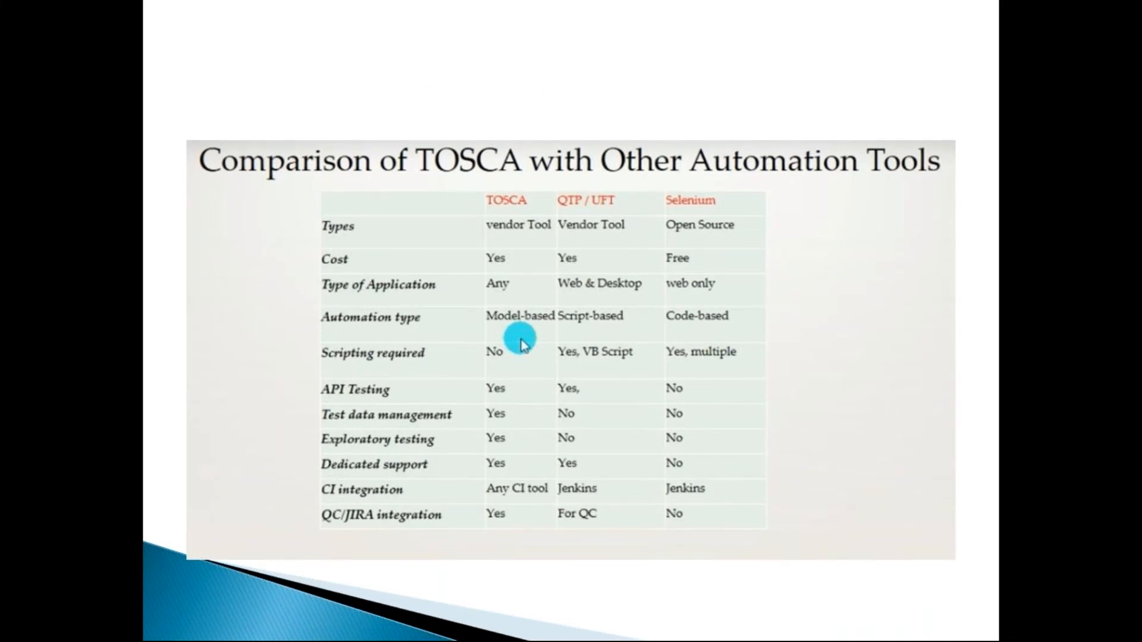